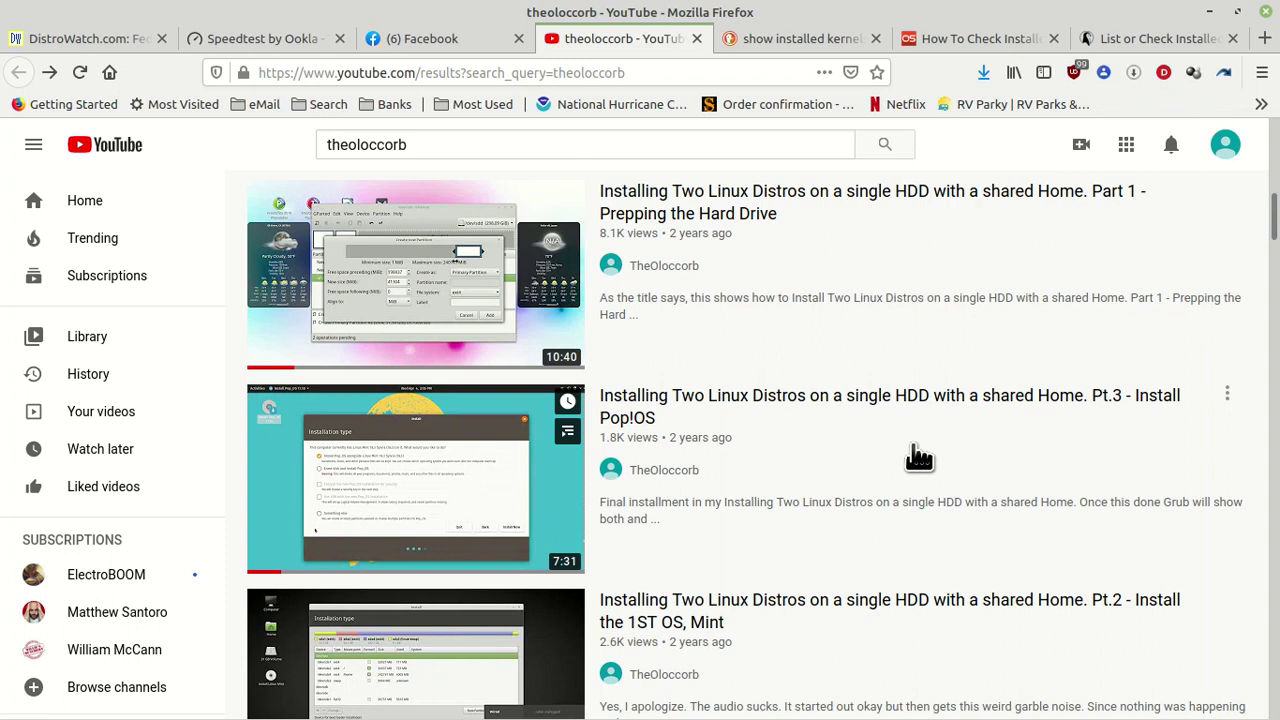
Switch from Firefox to GParted, showing the 953.87 GiB /dev/sda partition layout
{"action": "mouse_move", "coordinate": [346, 360]}
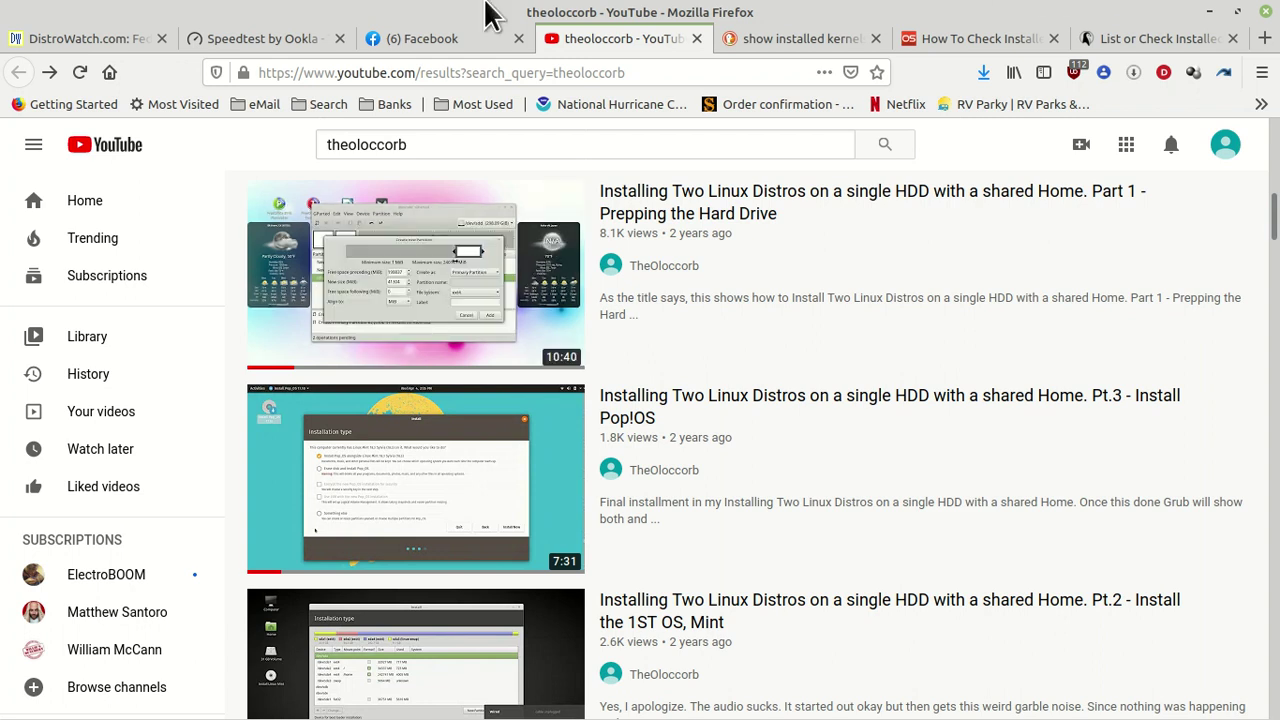
{"action": "key", "text": "alt+Tab"}
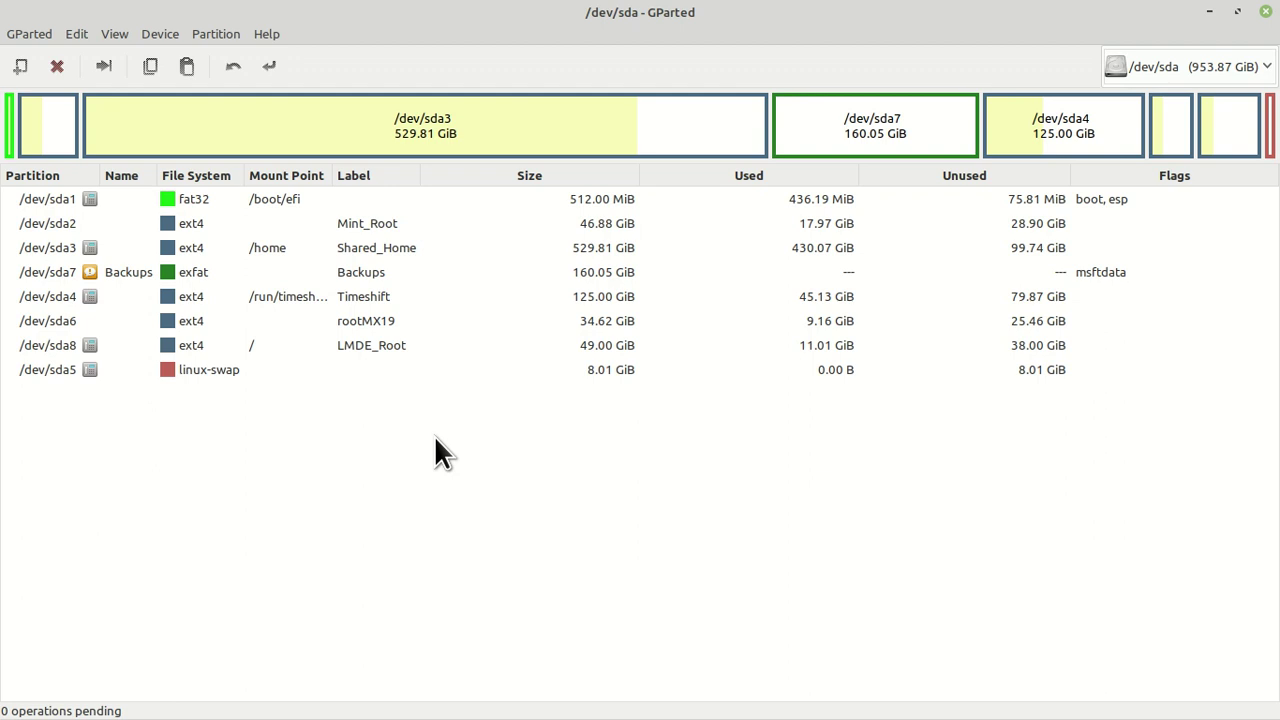
Select the Timeshift partition /dev/sda4, then the 160.05 GiB exFAT Backups partition /dev/sda7
{"action": "left_click", "coordinate": [350, 300]}
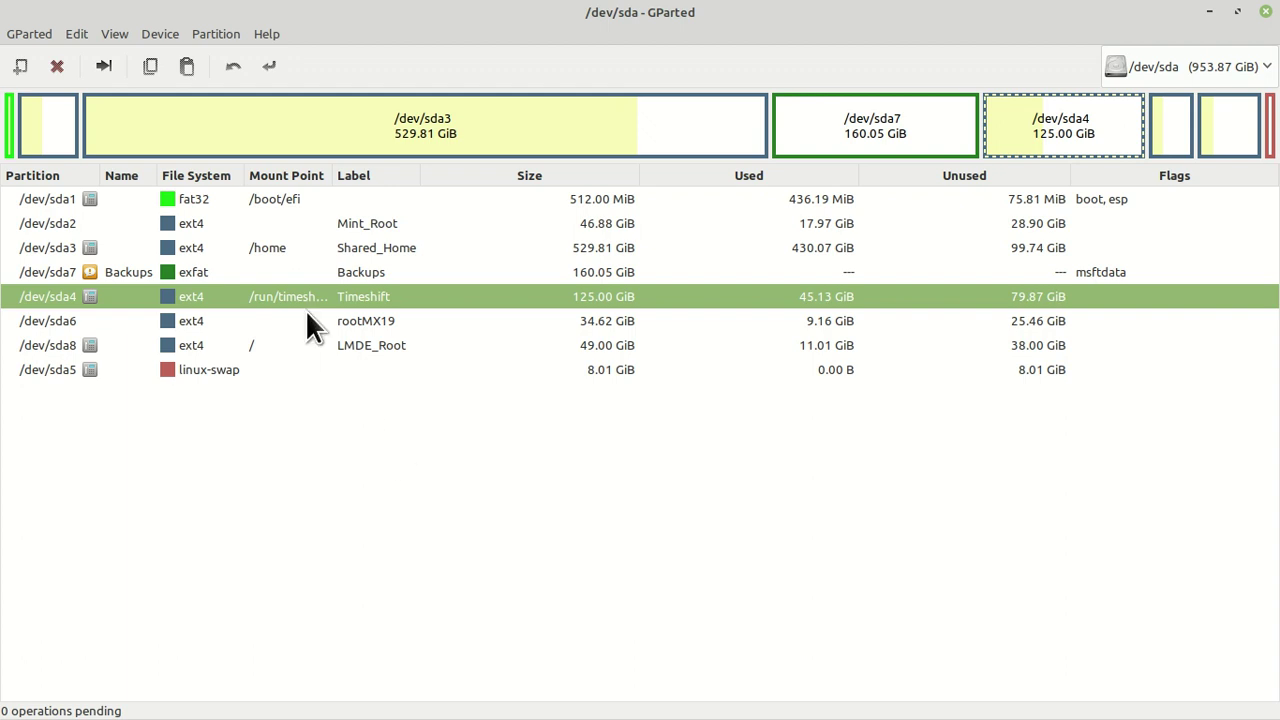
{"action": "left_click", "coordinate": [330, 274]}
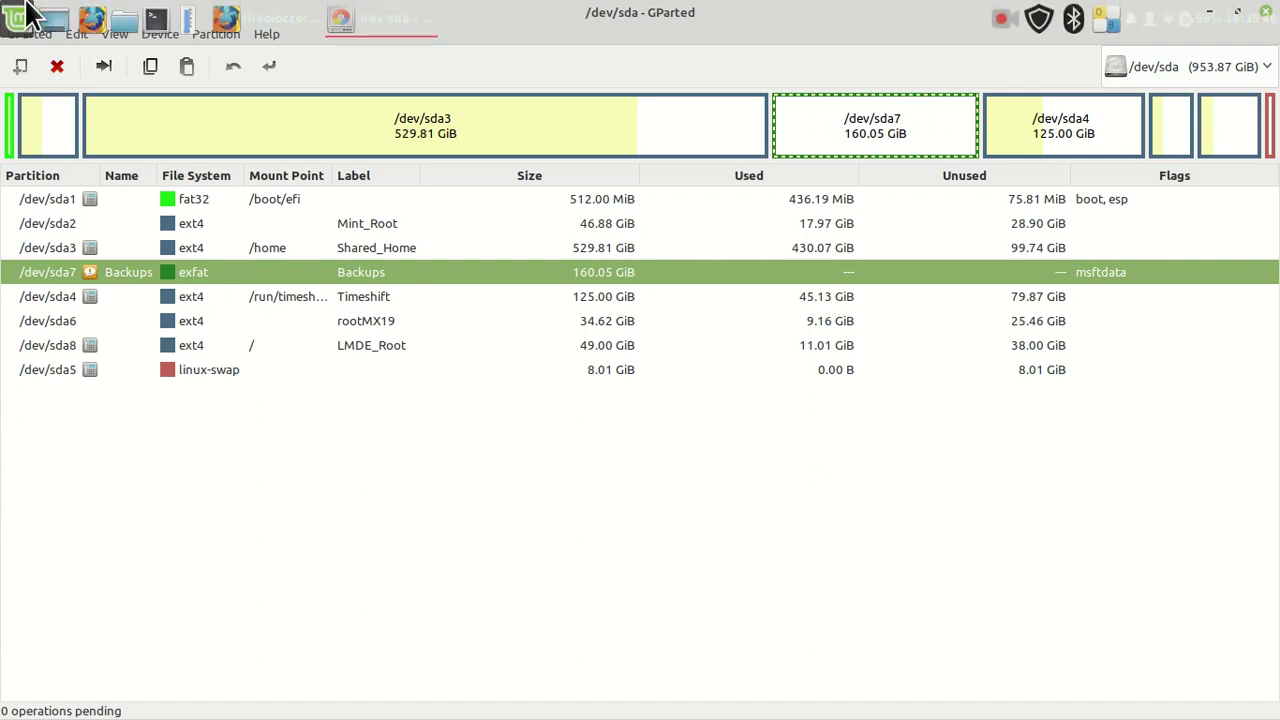
Search the Mint menu for 'disk' and launch the Disks utility
{"action": "left_click", "coordinate": [16, 20]}
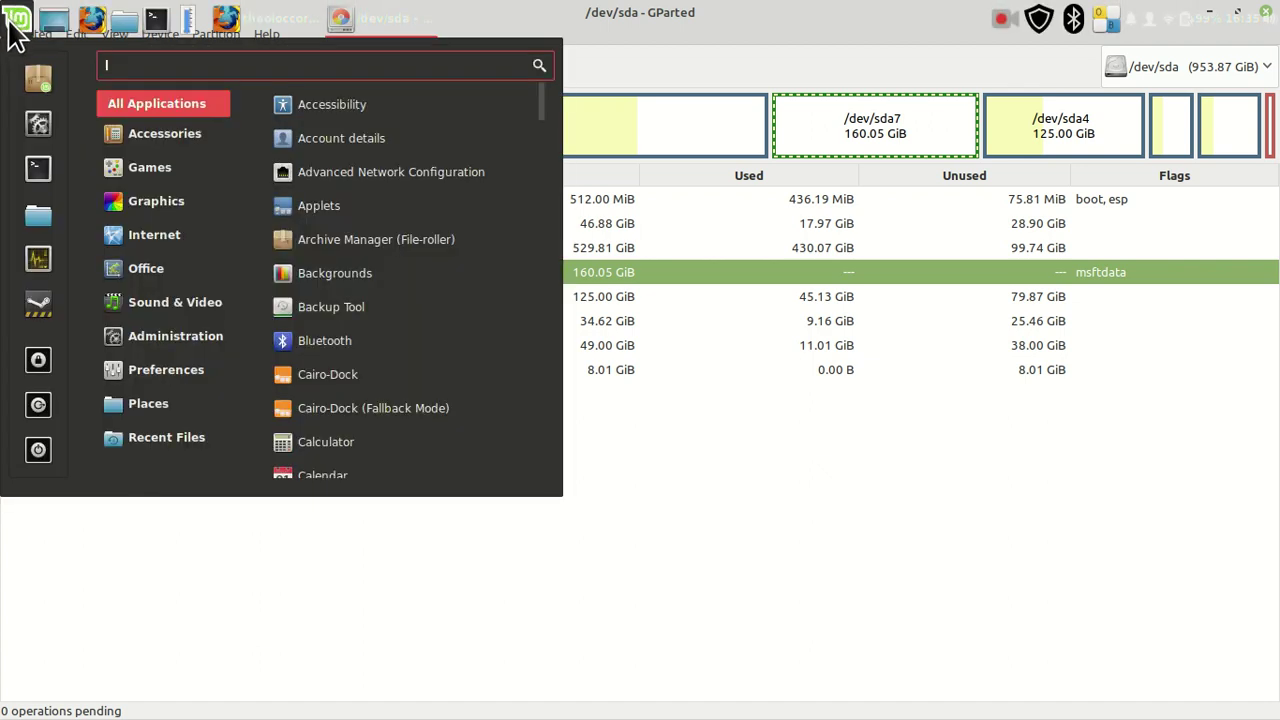
{"action": "type", "text": "di"}
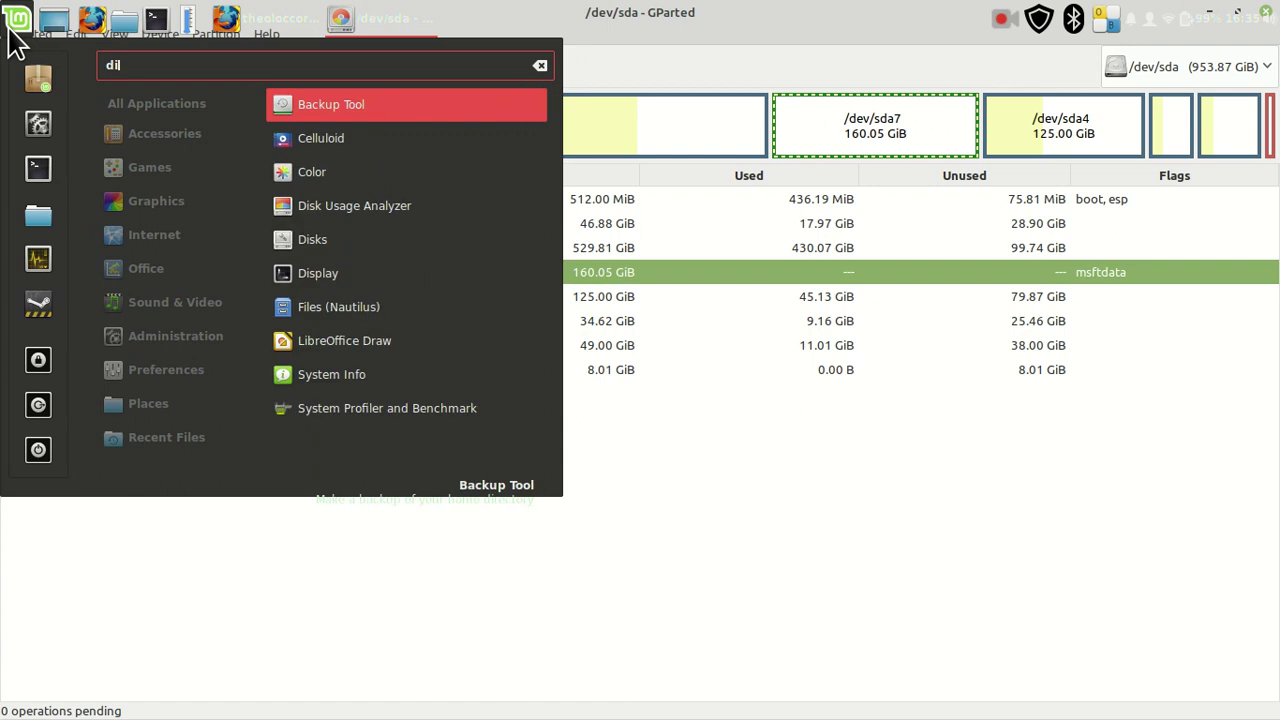
{"action": "type", "text": "sk"}
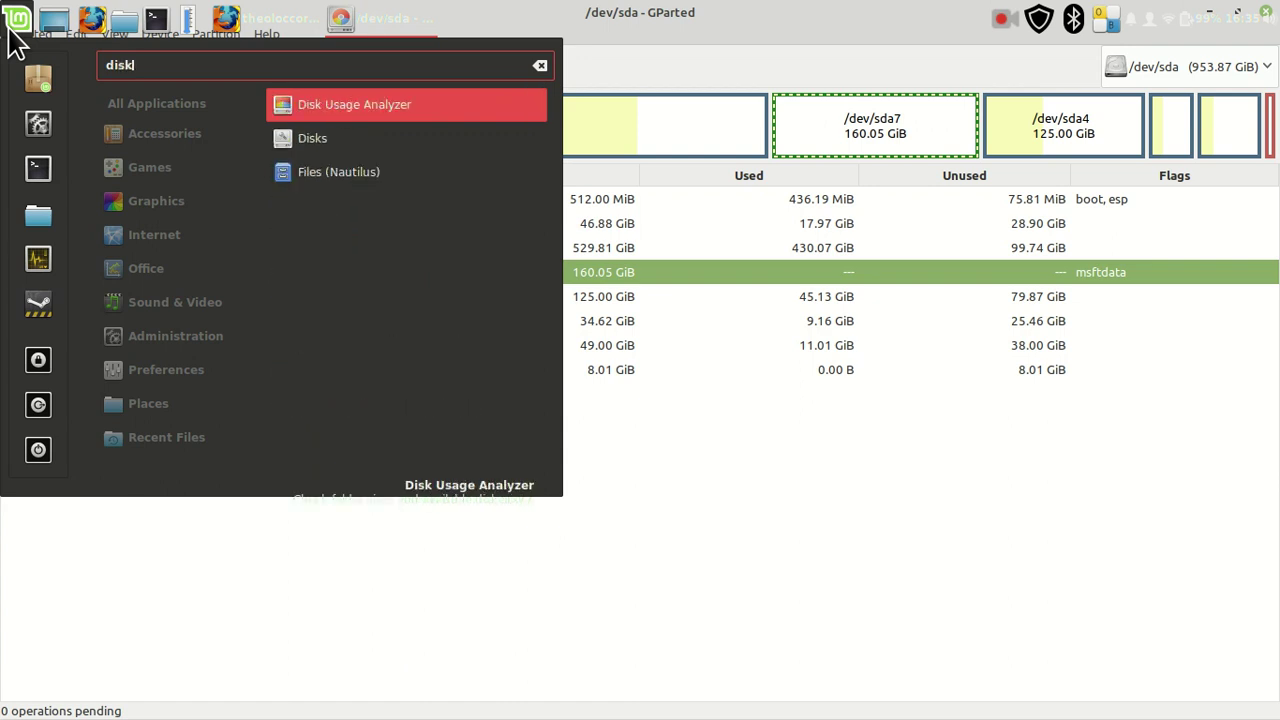
{"action": "key", "text": "Down"}
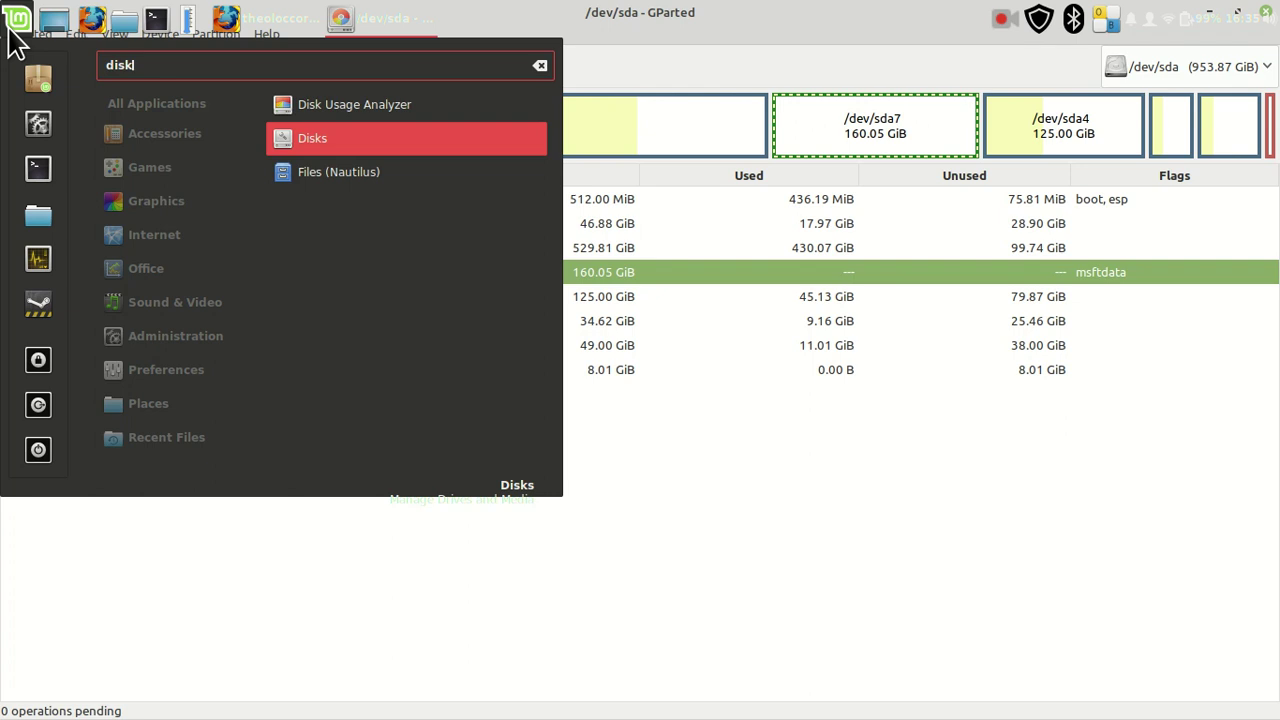
{"action": "key", "text": "Return"}
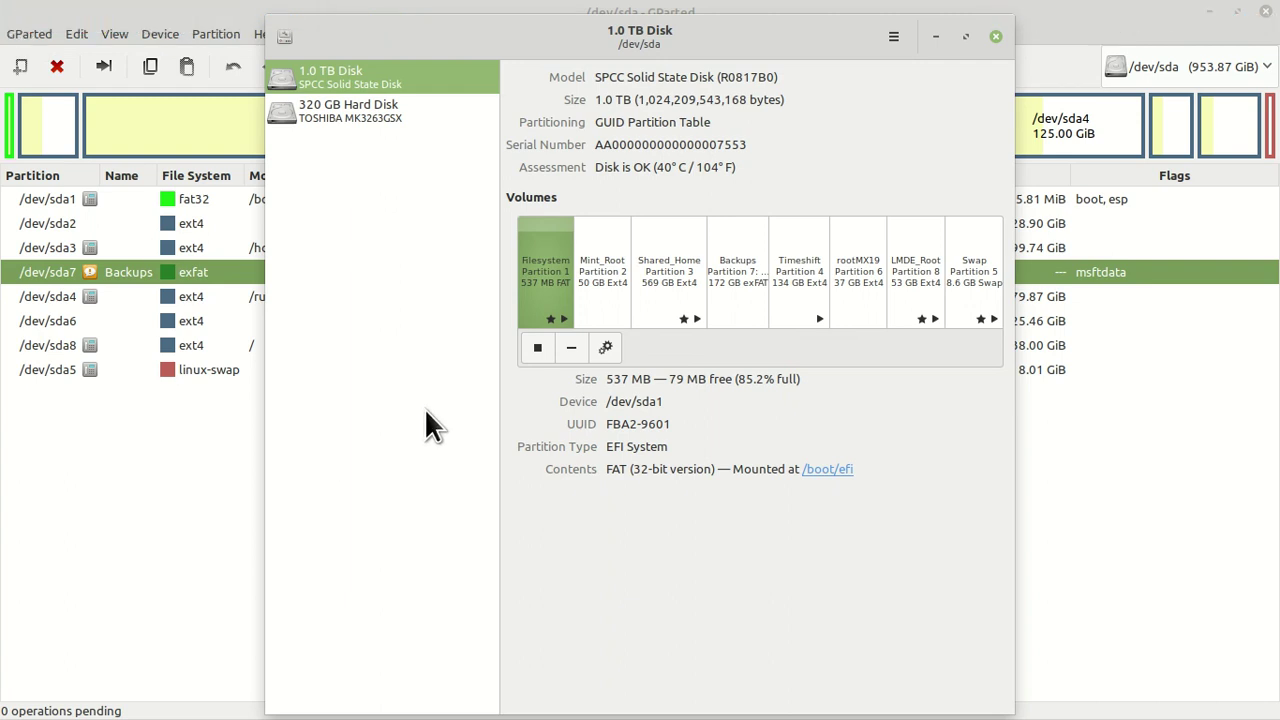
Show the Backups volume /dev/sda7 details: 172 GB exFAT, not mounted
{"action": "left_click", "coordinate": [753, 300]}
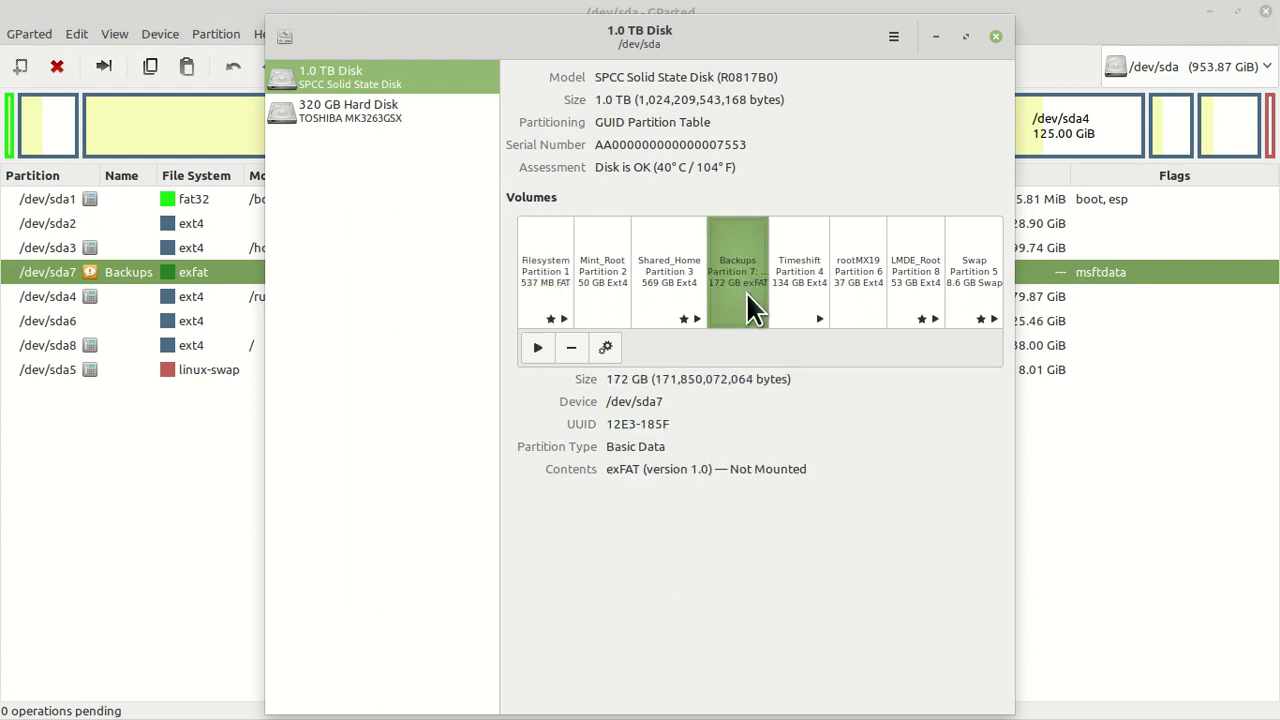
Close Disks and select the 34.62 GiB ext4 rootMX19 partition /dev/sda6 in GParted
{"action": "left_click", "coordinate": [995, 40]}
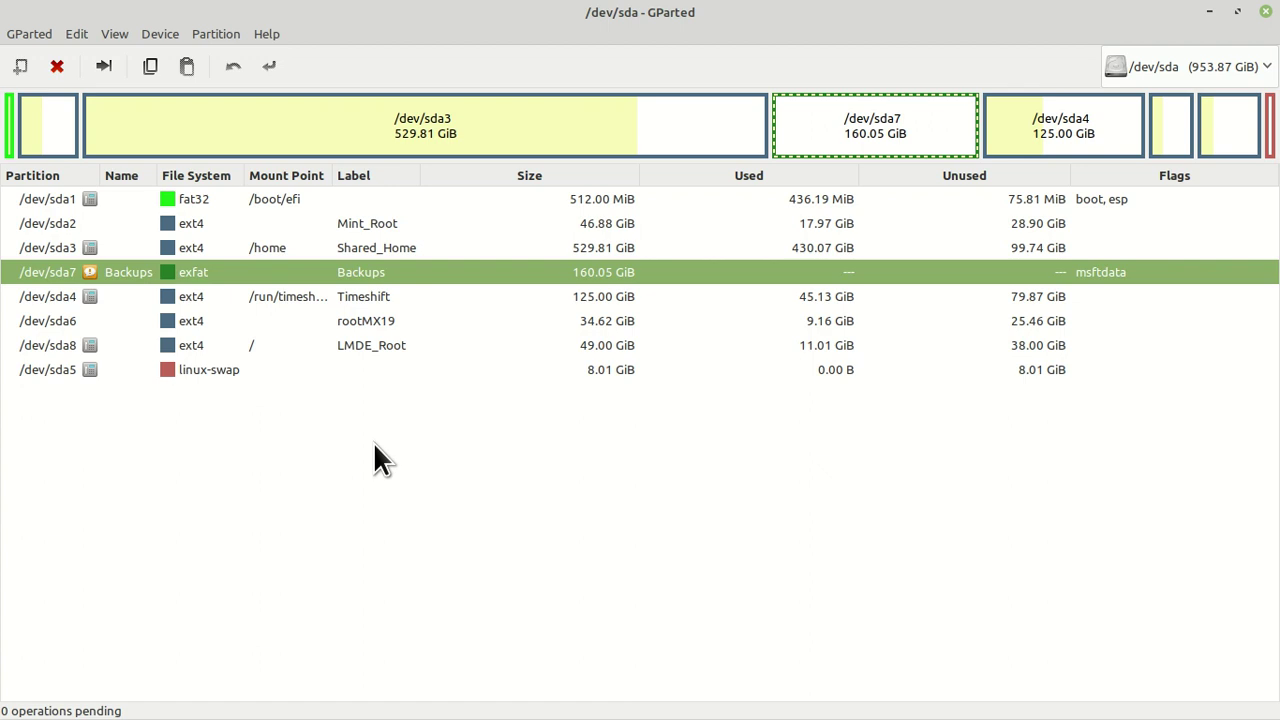
{"action": "left_click", "coordinate": [390, 314]}
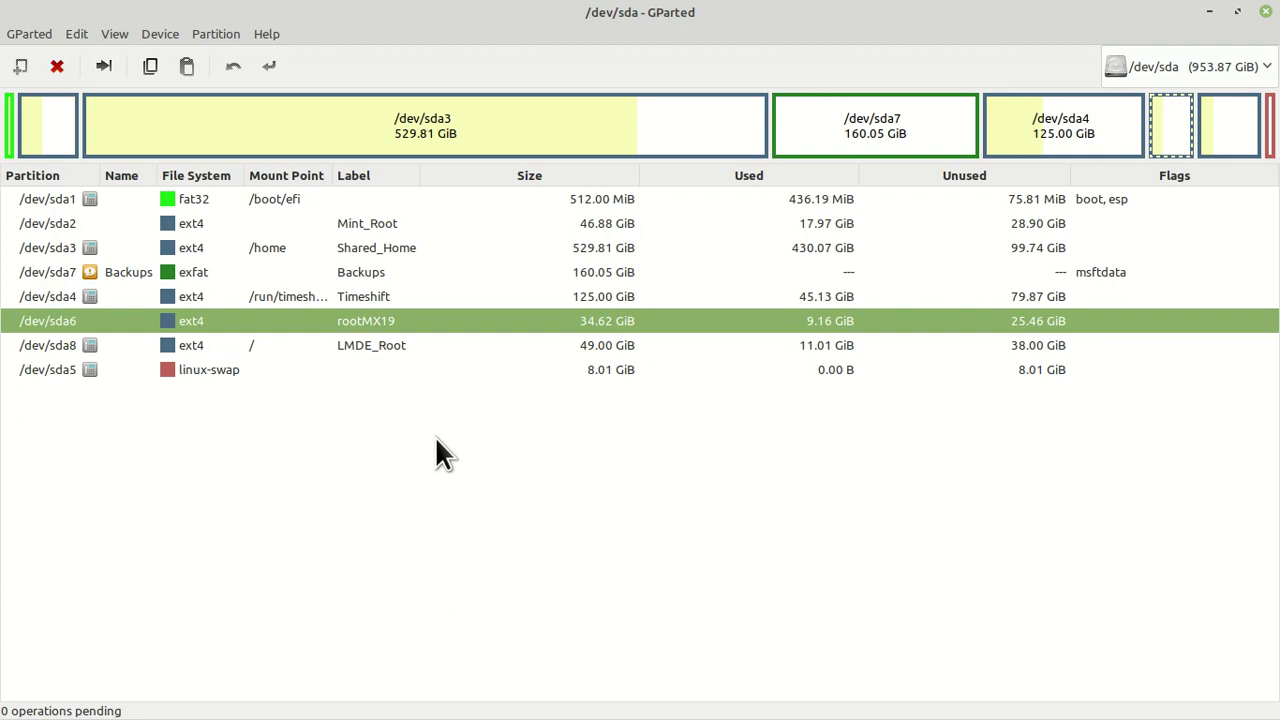
{"action": "left_click", "coordinate": [428, 347]}
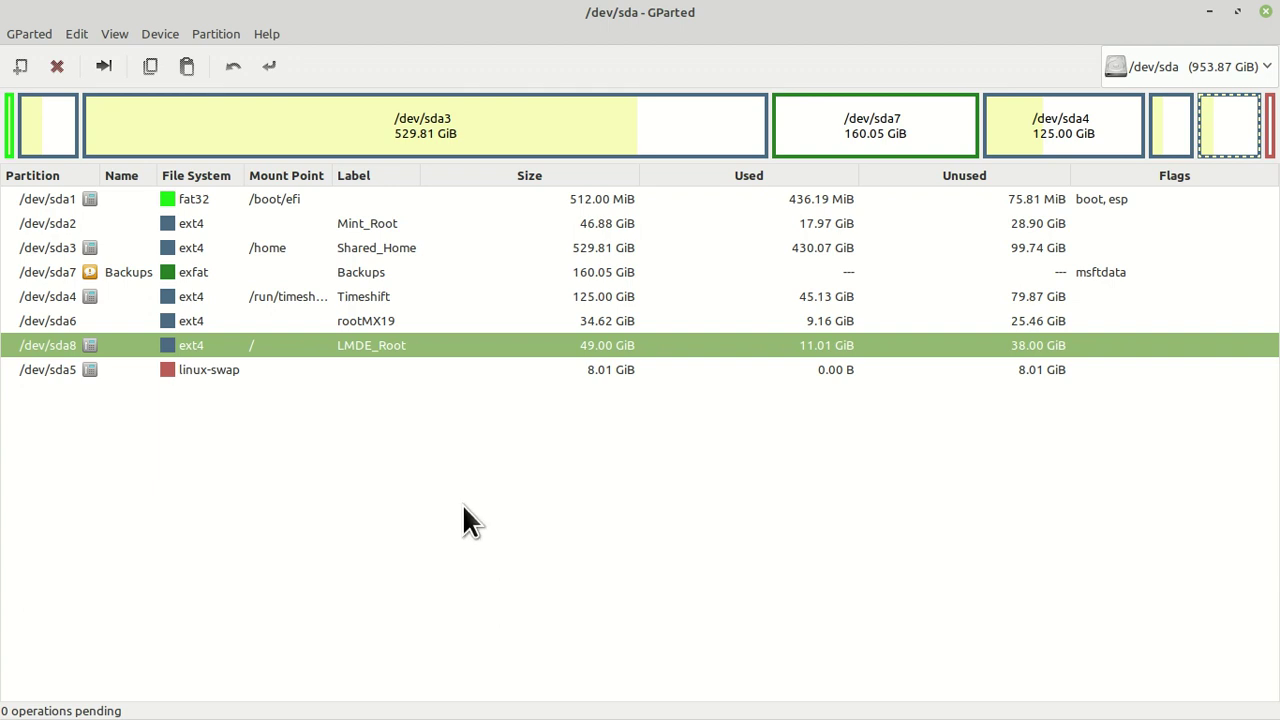
{"action": "left_click", "coordinate": [322, 200]}
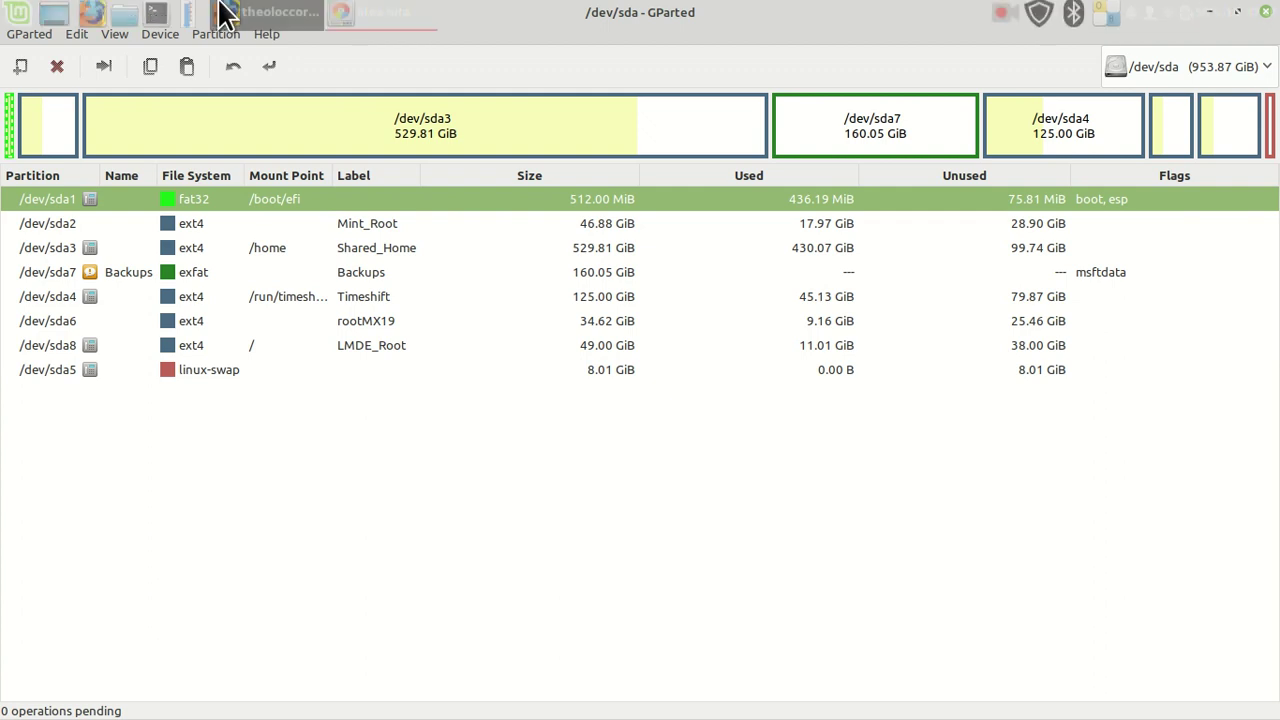
Attempt a new partition table on /dev/sda and dismiss the five-active-partitions warning
{"action": "left_click", "coordinate": [147, 34]}
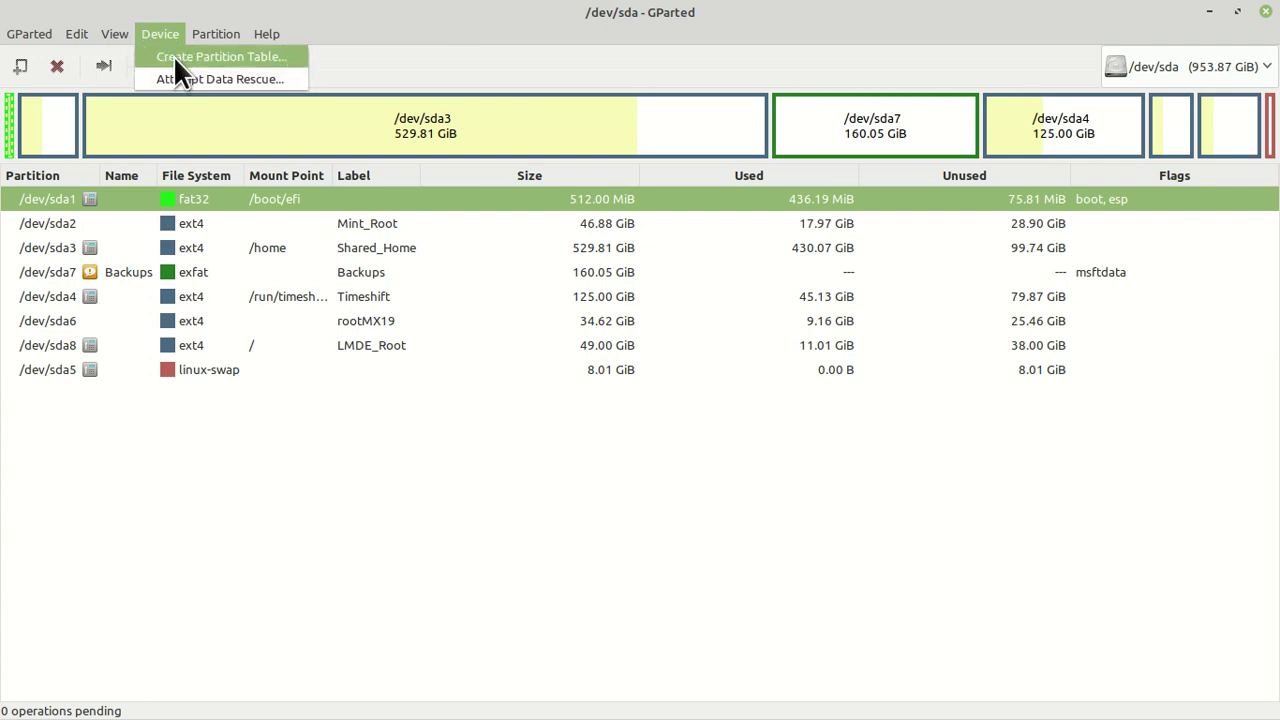
{"action": "left_click", "coordinate": [173, 55]}
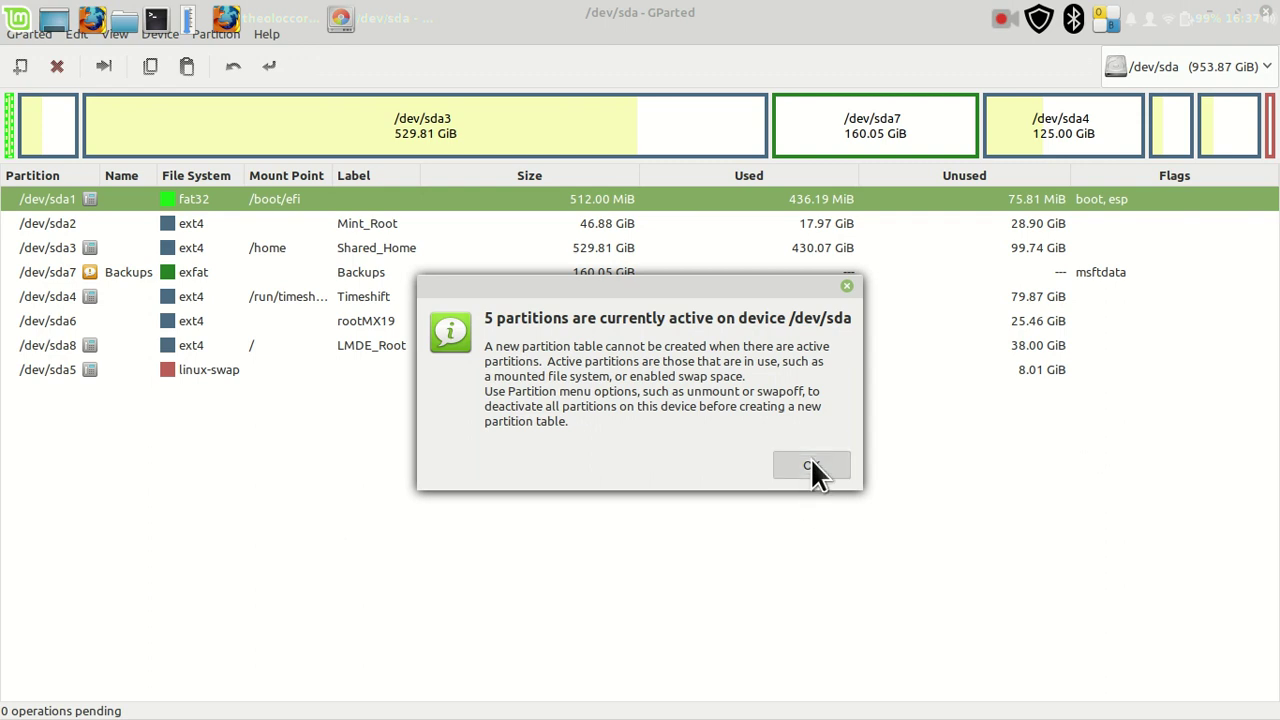
{"action": "left_click", "coordinate": [810, 467]}
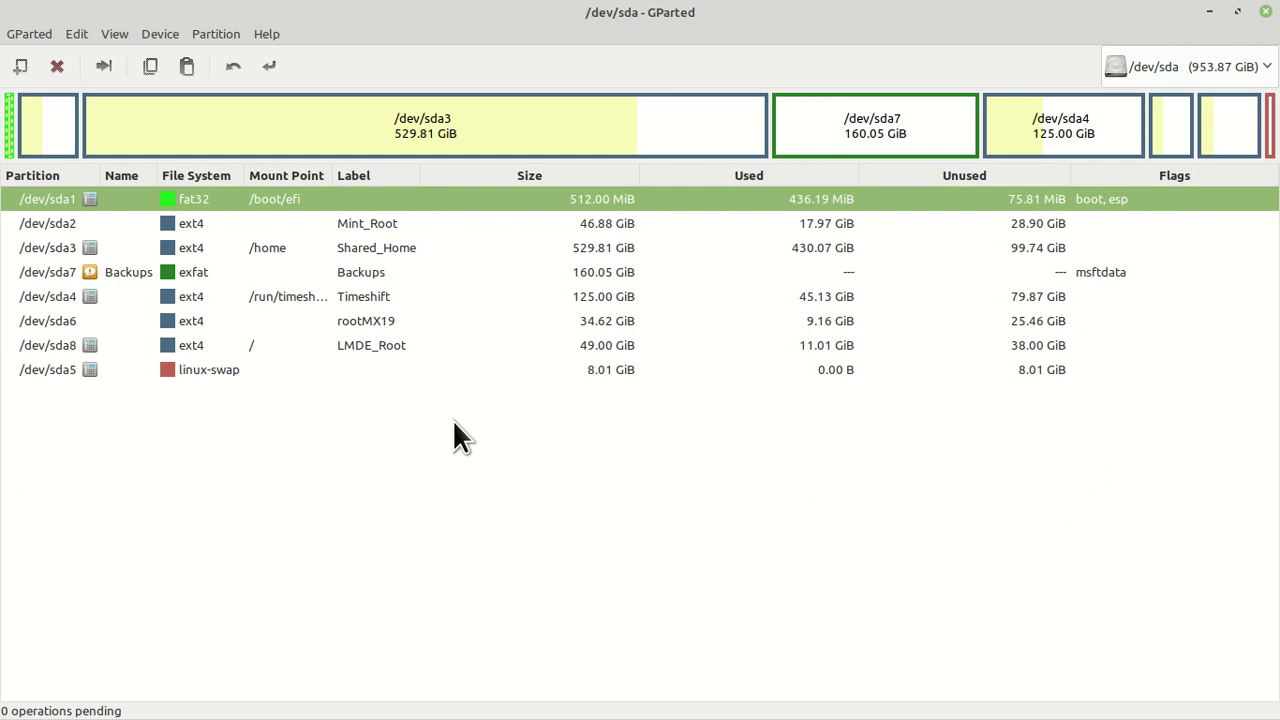
{"action": "right_click", "coordinate": [281, 199]}
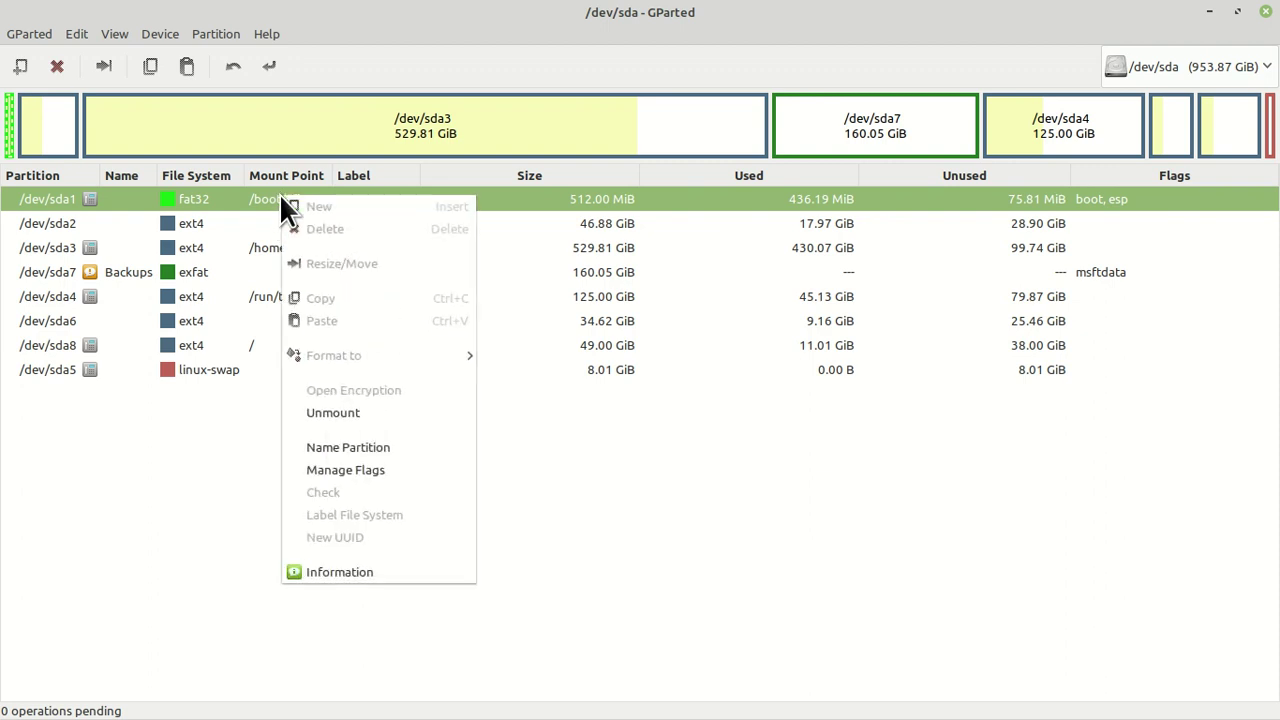
{"action": "left_click", "coordinate": [372, 470]}
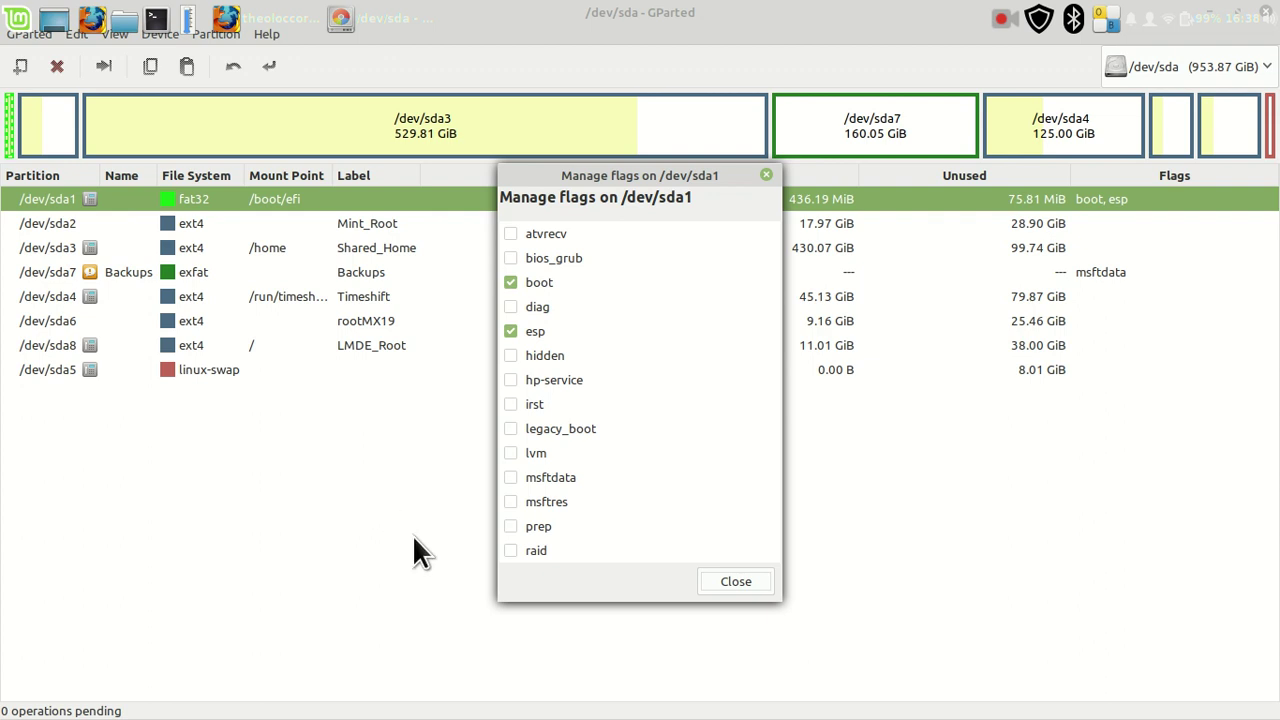
{"action": "left_click", "coordinate": [722, 584]}
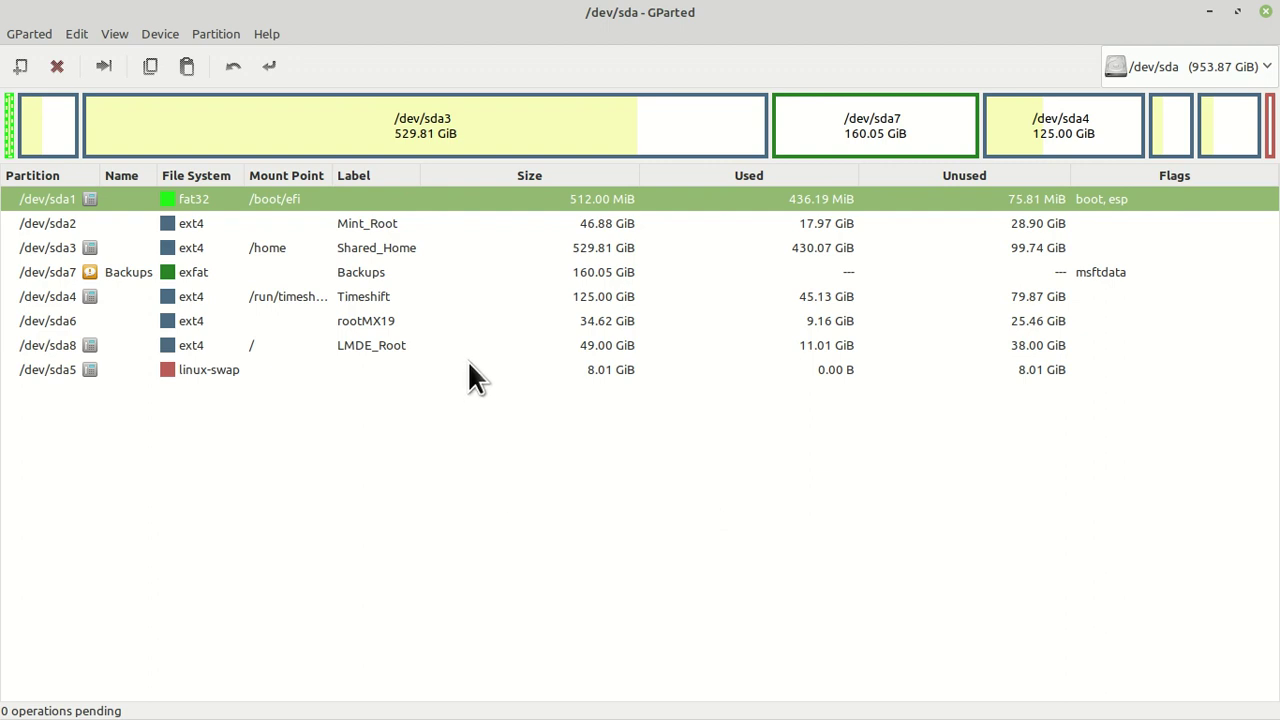
{"action": "left_click", "coordinate": [475, 224]}
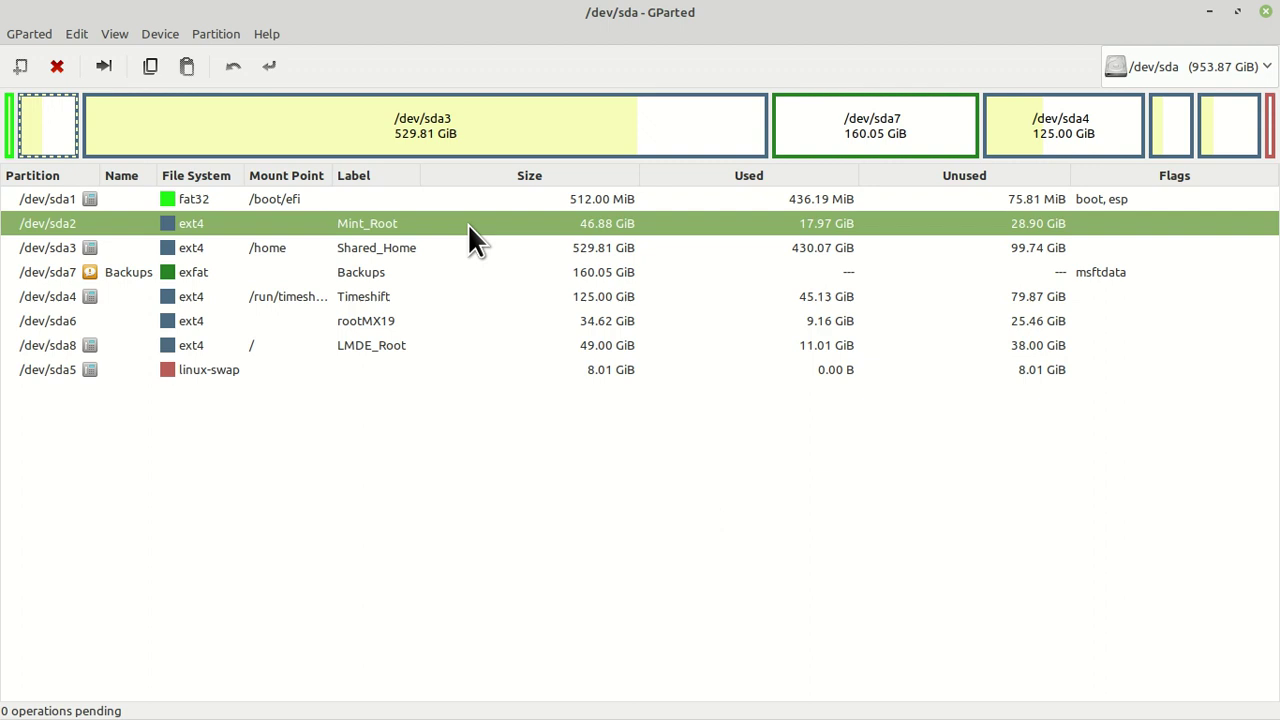
{"action": "left_click", "coordinate": [447, 251]}
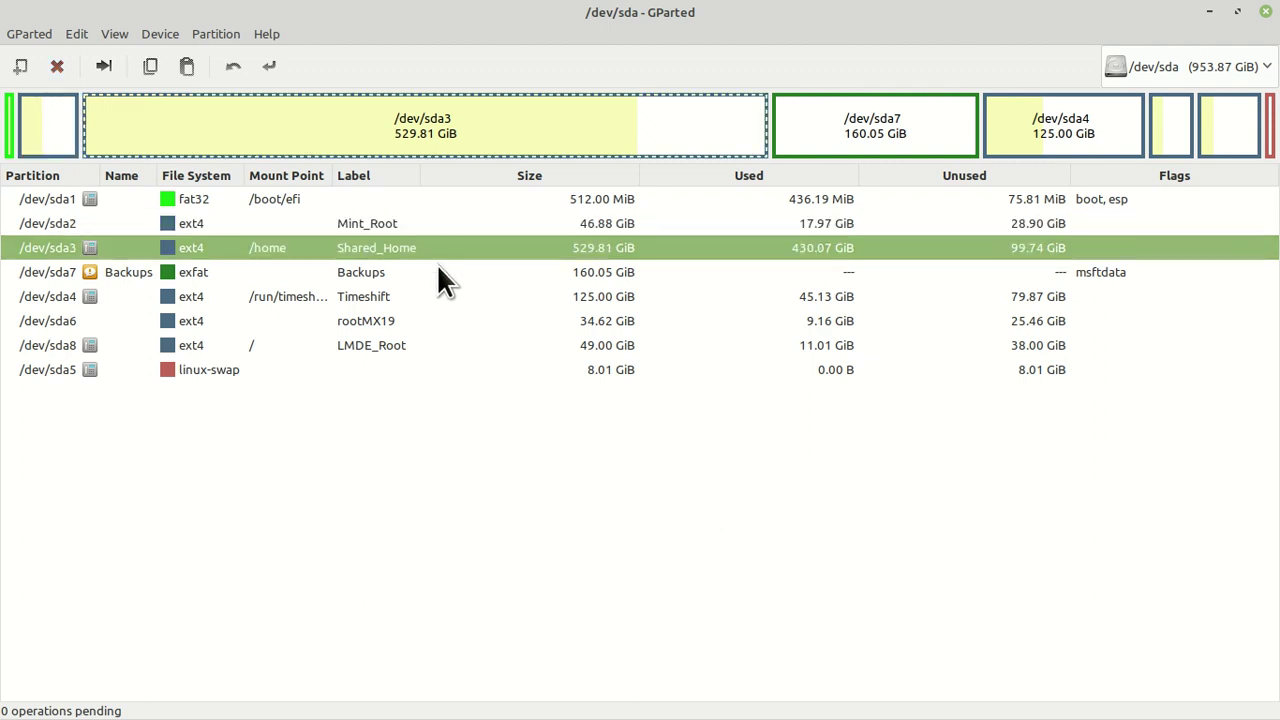
{"action": "left_click", "coordinate": [436, 266]}
{"action": "left_click", "coordinate": [430, 295]}
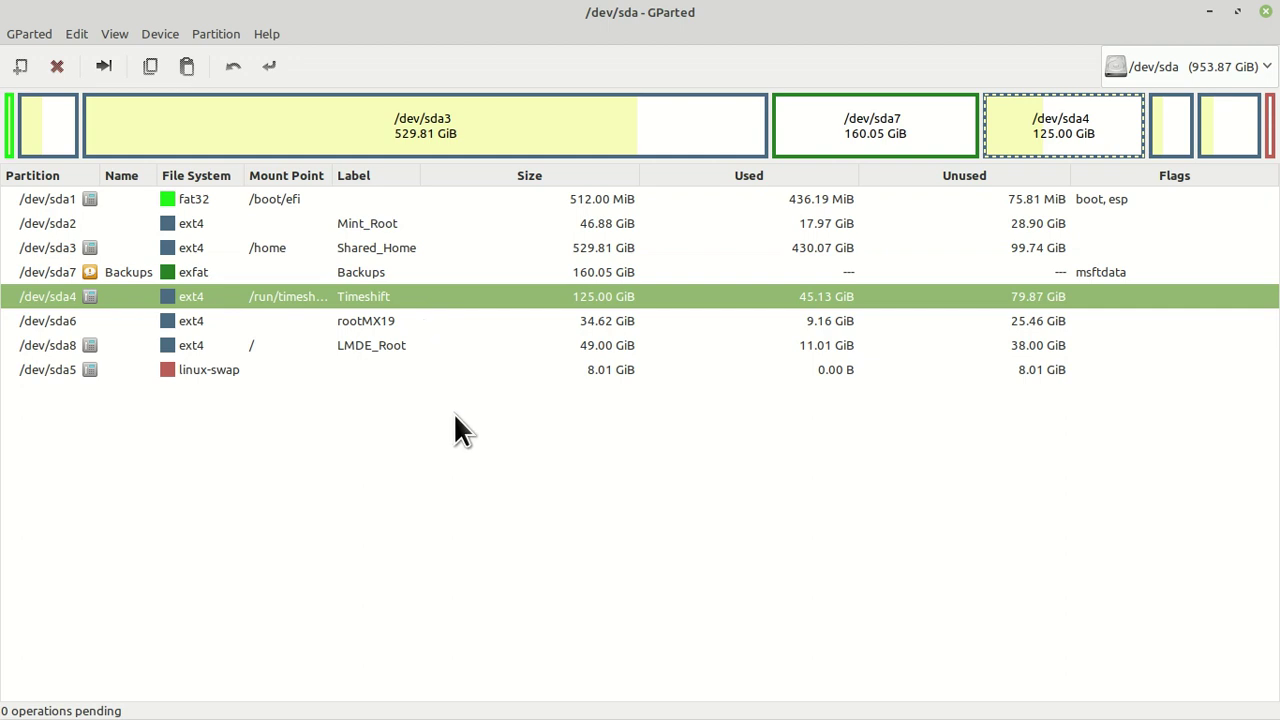
{"action": "left_click", "coordinate": [229, 368]}
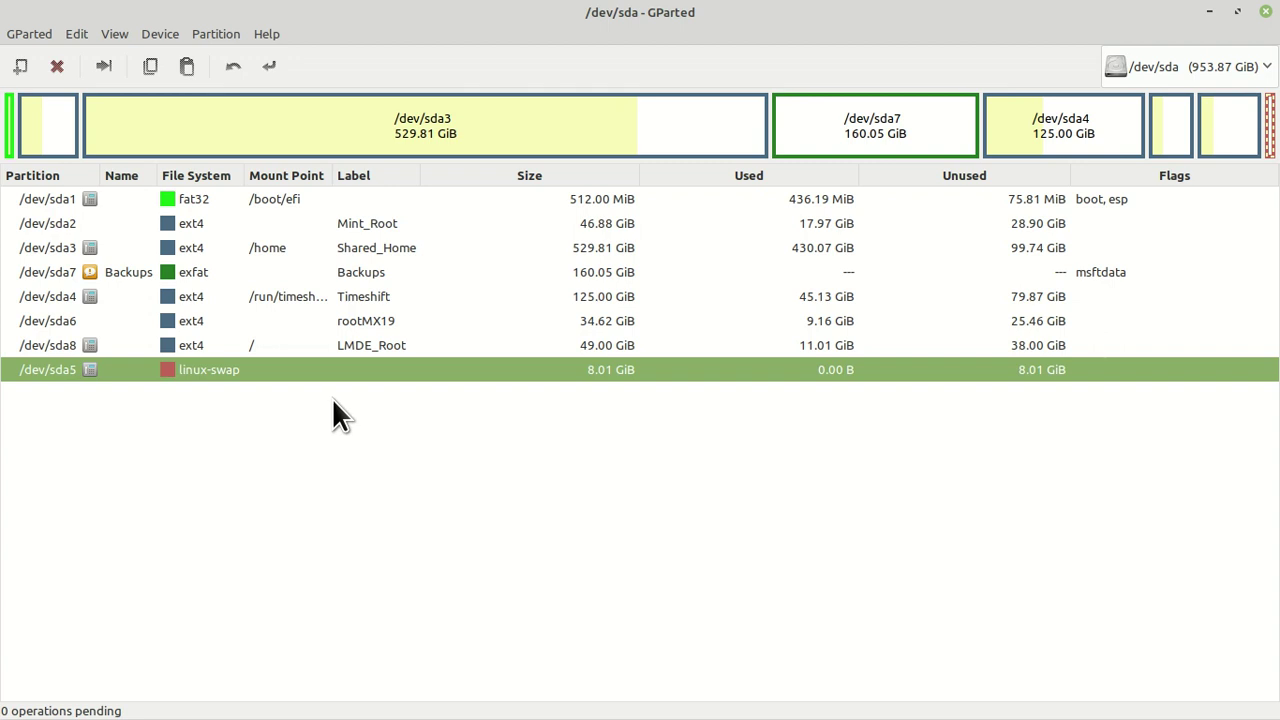
Switch GParted to the 298.09 GiB /dev/sdb drive with its 297.46 GiB Windows_10 partition
{"action": "left_click", "coordinate": [1204, 56]}
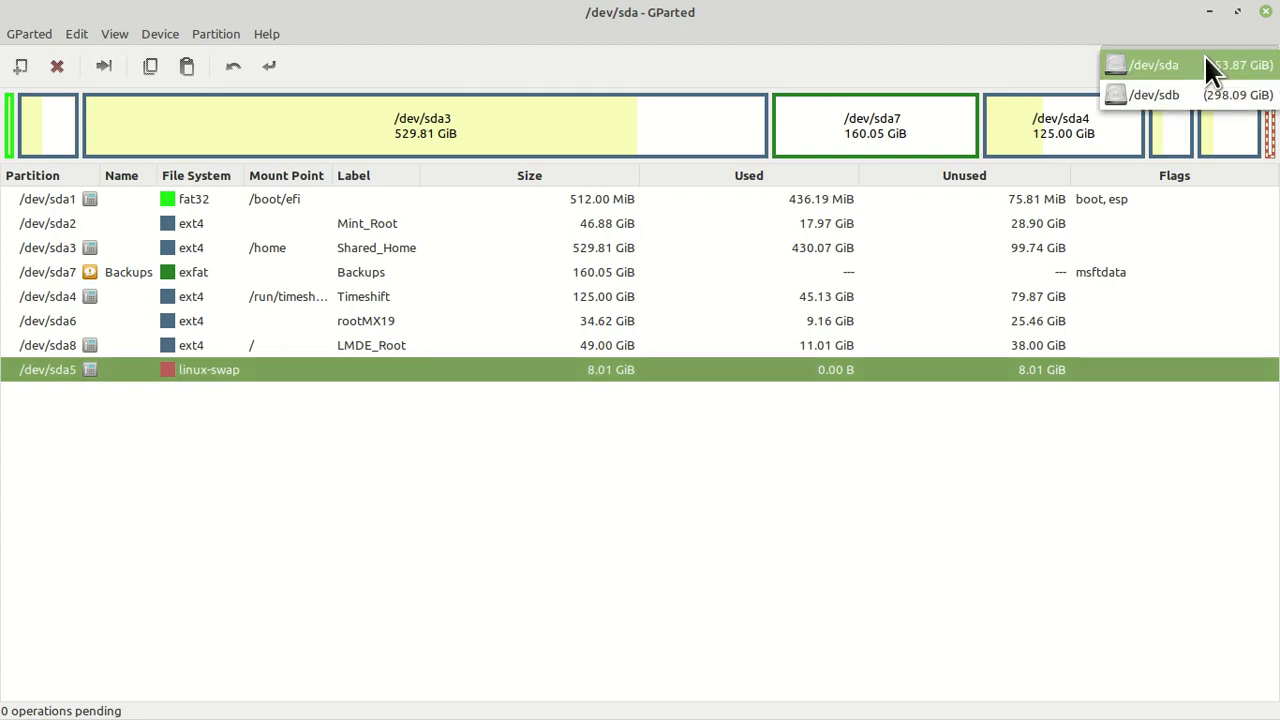
{"action": "left_click", "coordinate": [1172, 100]}
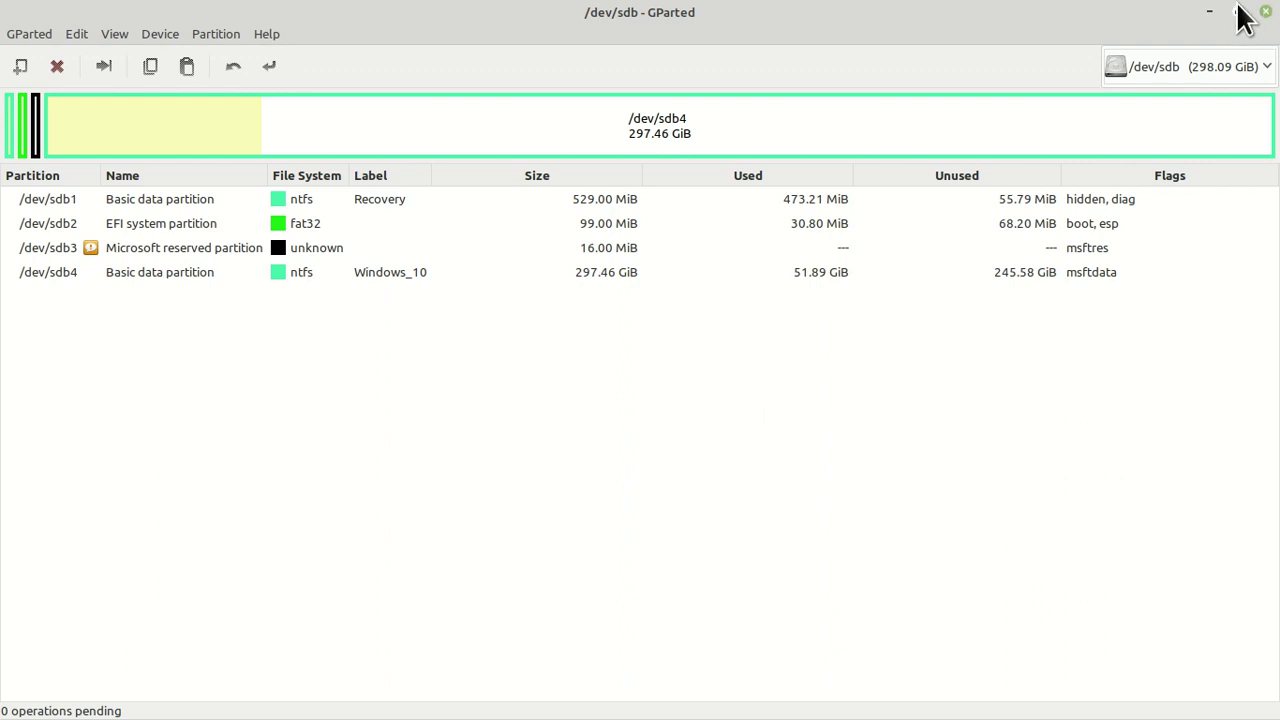
{"action": "mouse_move", "coordinate": [664, 6]}
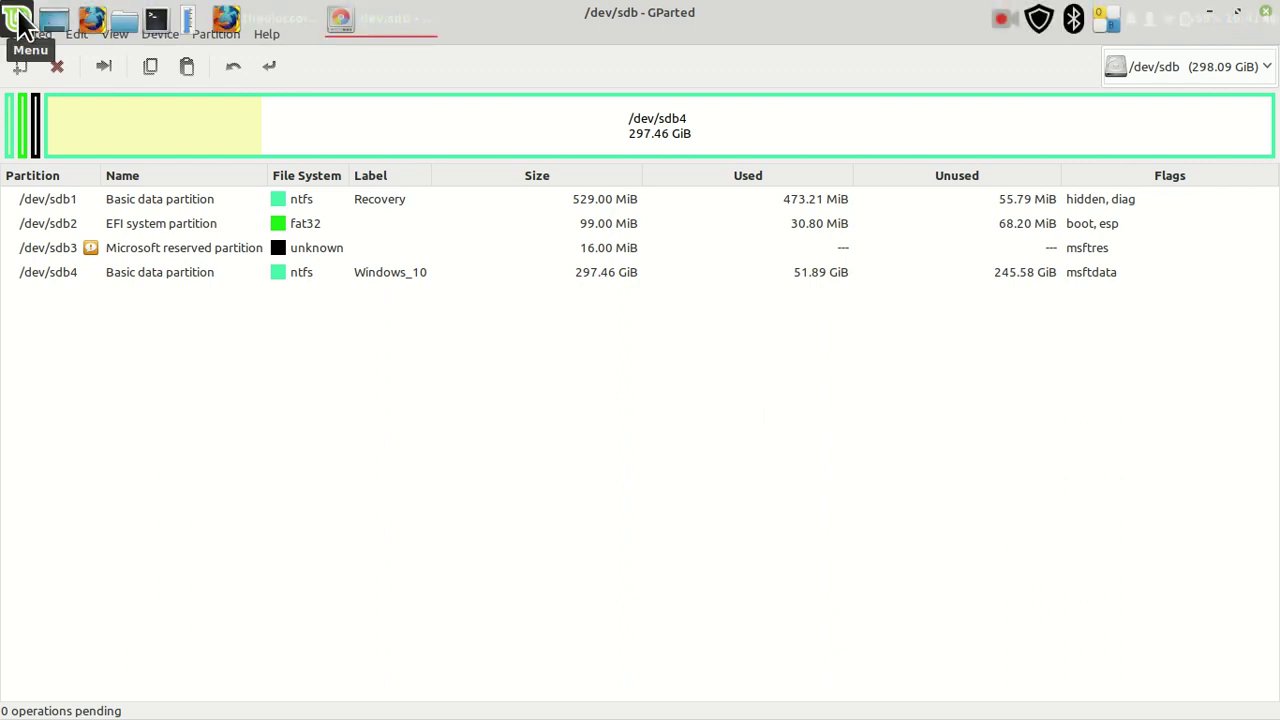
Open the file manager and scroll through the 117 items in the Pictures folder
{"action": "left_click", "coordinate": [123, 22]}
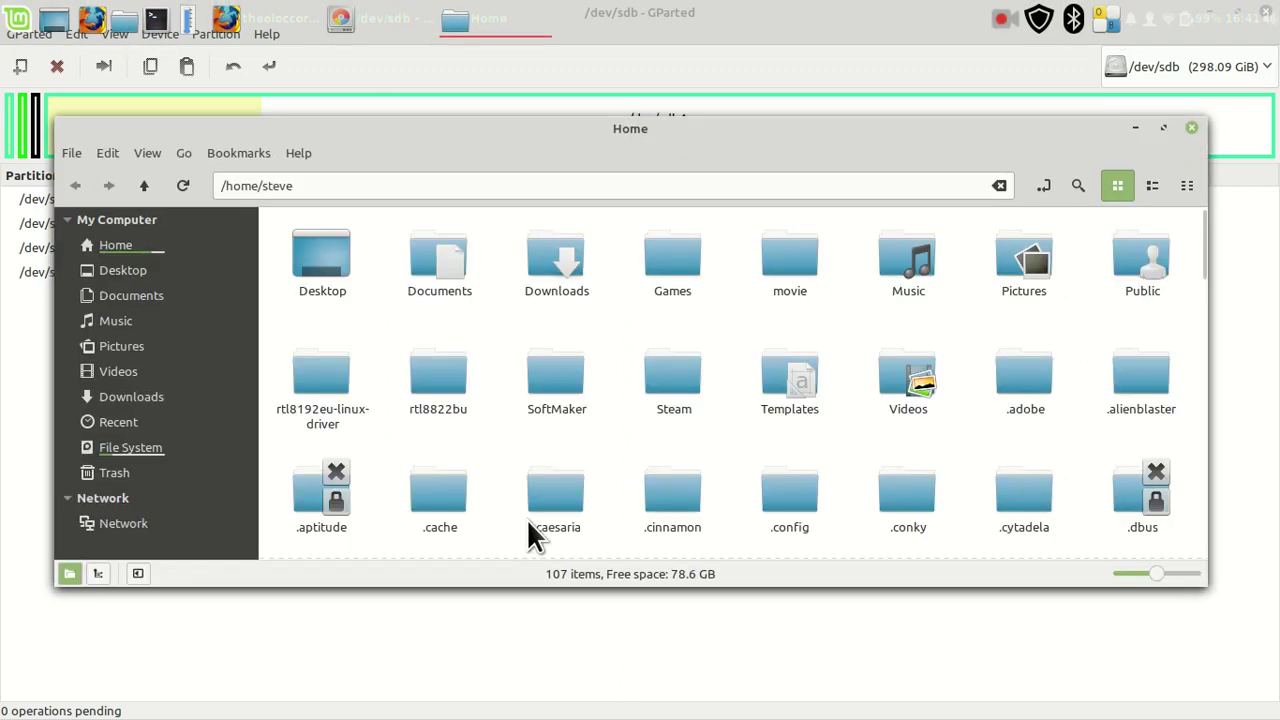
{"action": "left_click", "coordinate": [157, 350]}
{"action": "scroll", "coordinate": [628, 420], "scroll_direction": "down", "scroll_amount": 6}
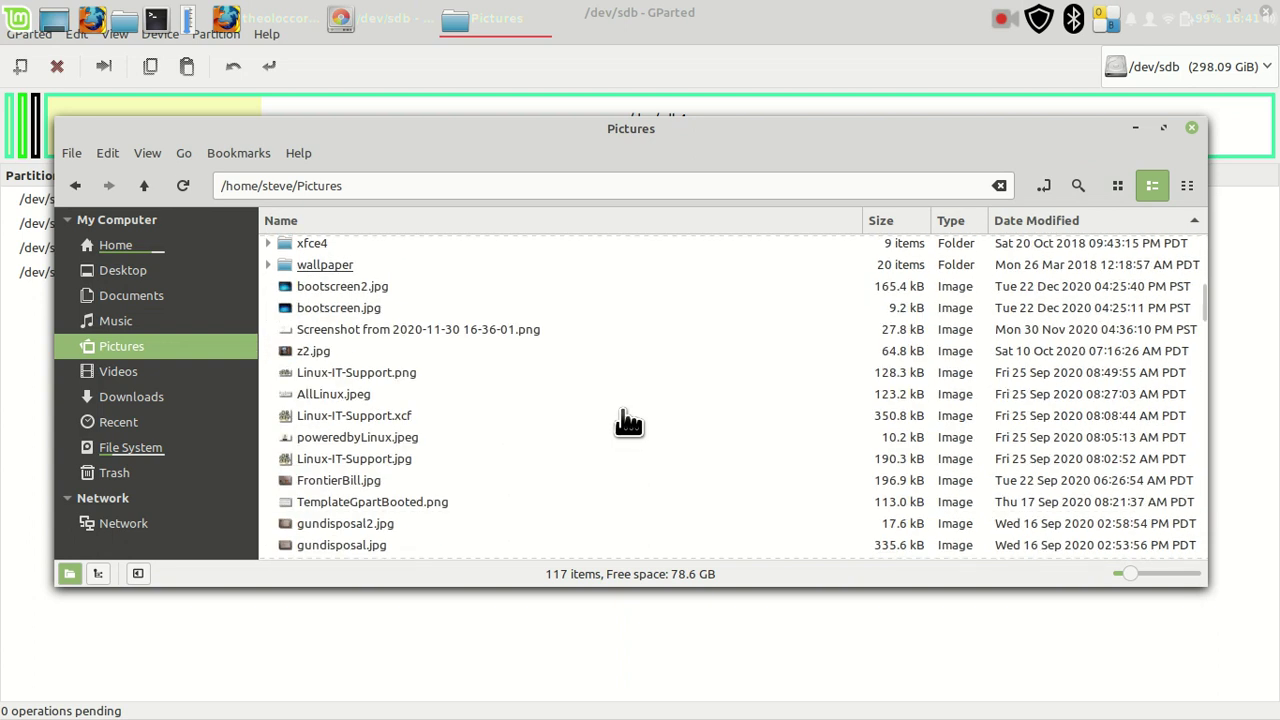
{"action": "left_click", "coordinate": [342, 292]}
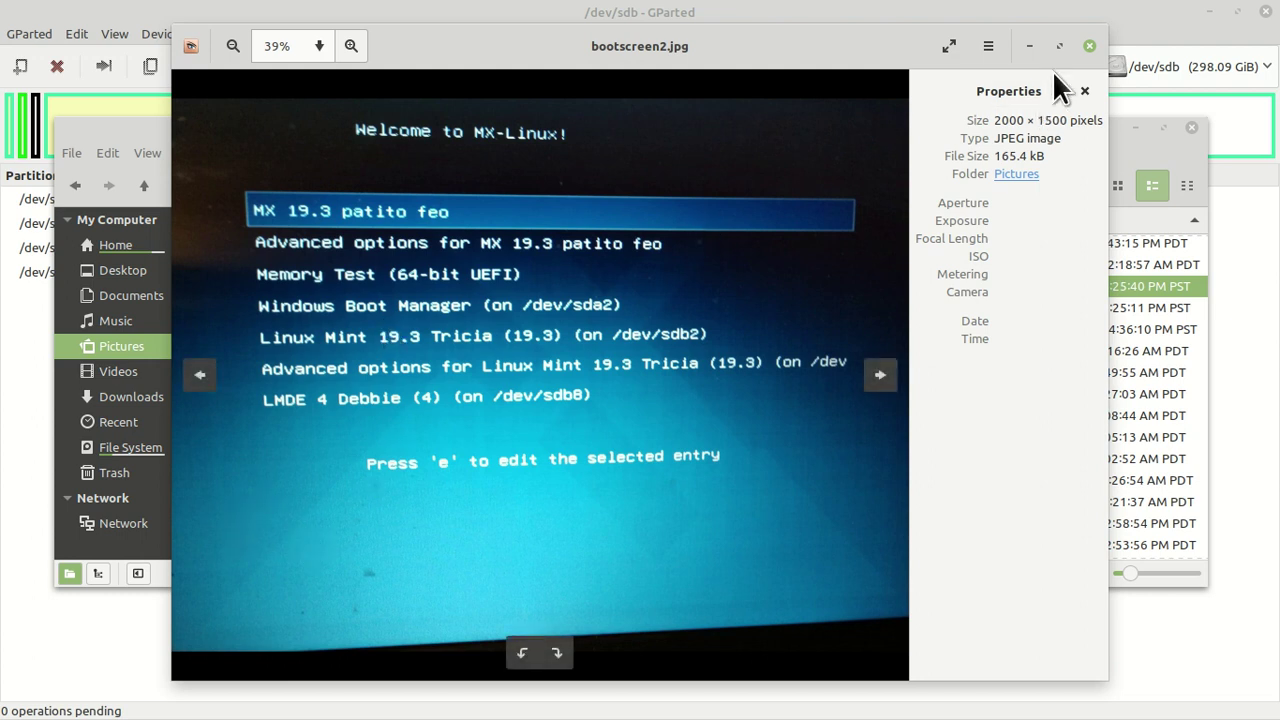
{"action": "left_click", "coordinate": [1090, 46]}
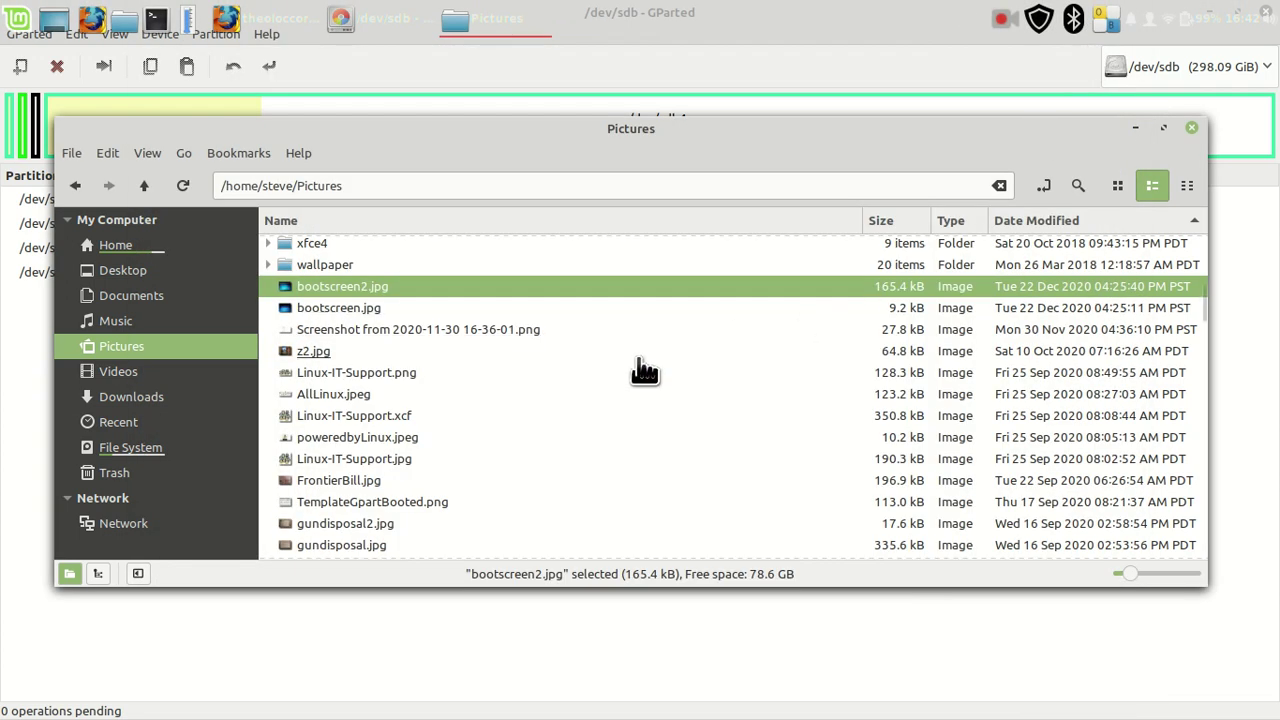
Close Pictures, switch GParted back to the 953.87 GiB sda drive, then close GParted
{"action": "left_click", "coordinate": [1190, 127]}
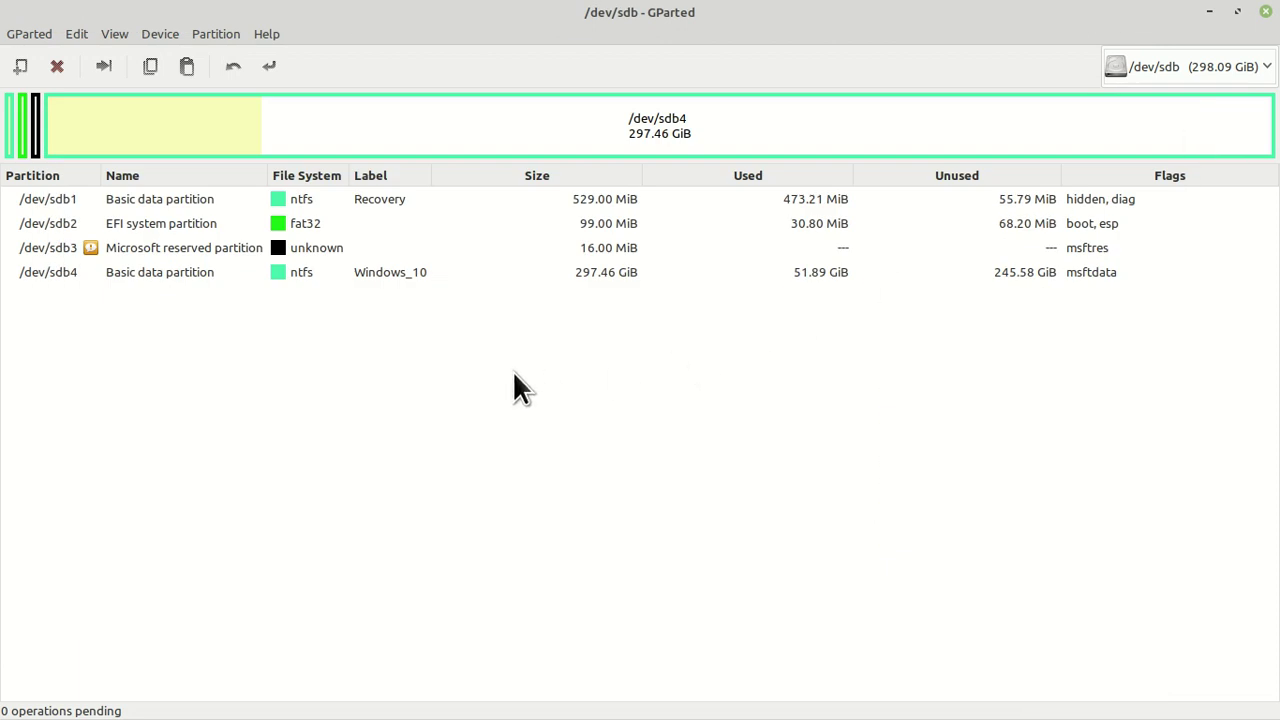
{"action": "left_click", "coordinate": [1172, 62]}
{"action": "left_click", "coordinate": [1152, 28]}
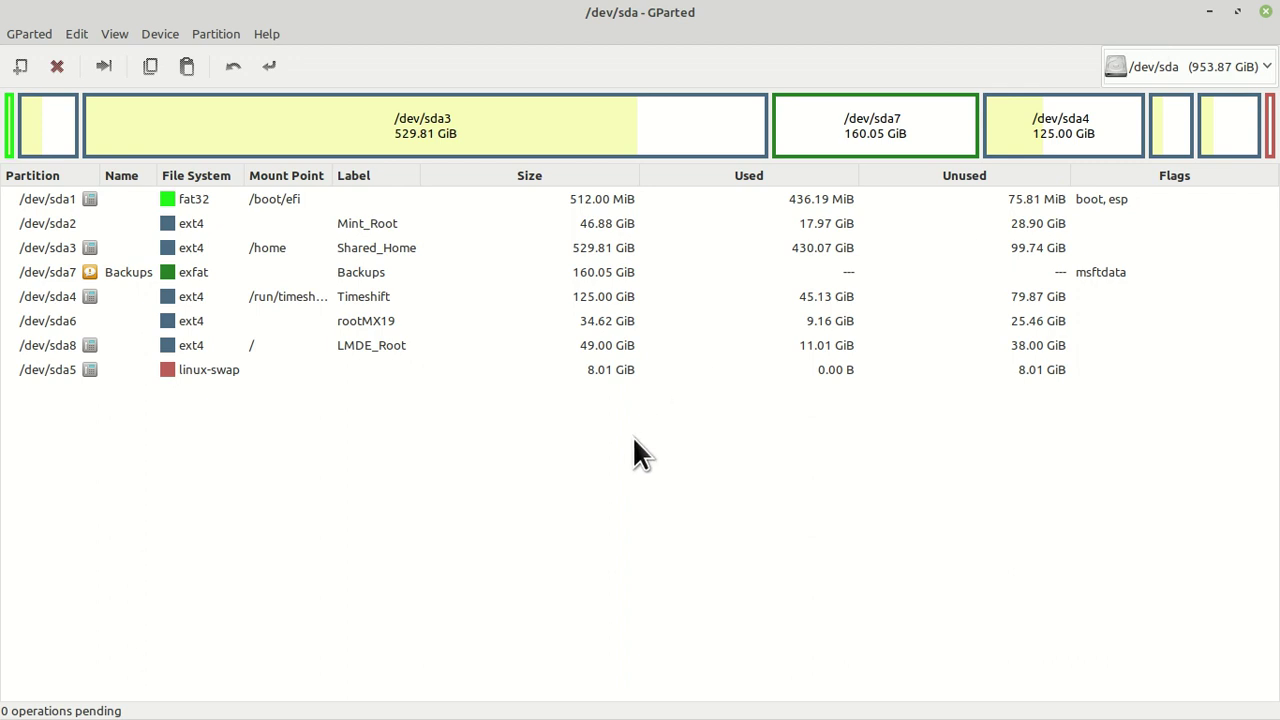
{"action": "left_click", "coordinate": [1266, 12]}
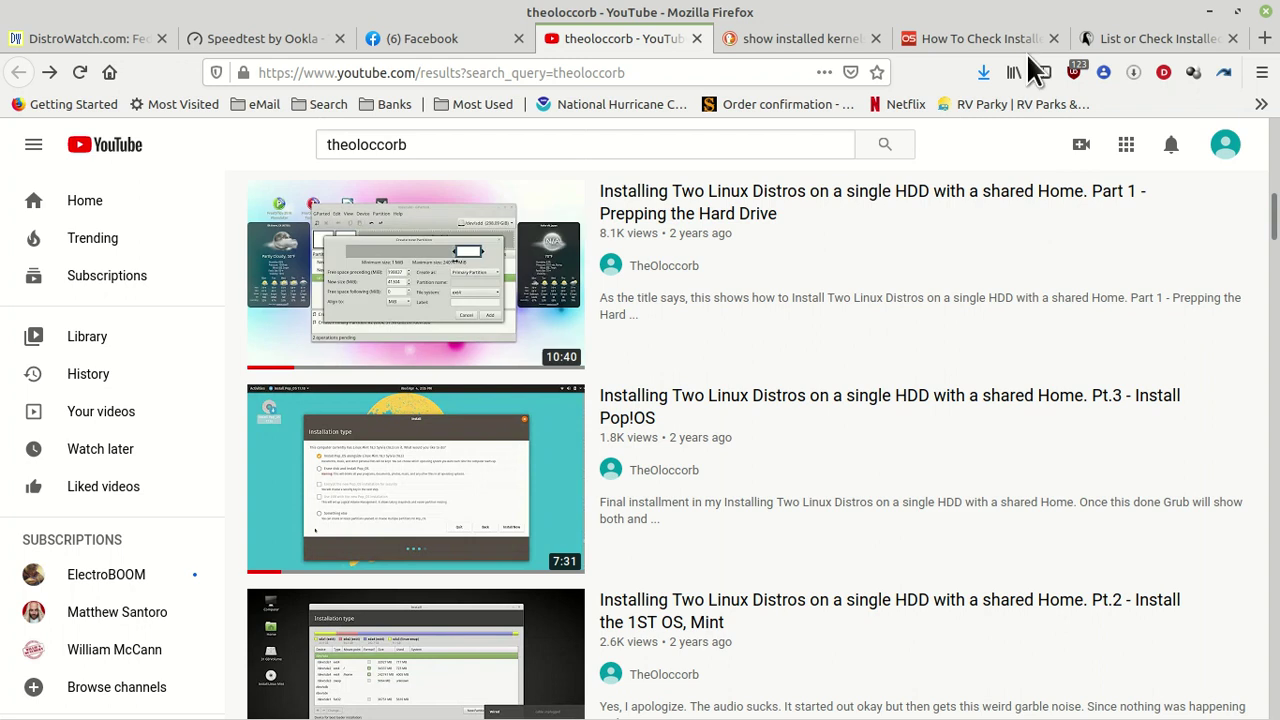
In a new terminal, run ls /sys/firmware and confirm the efi entry is listed
{"action": "mouse_move", "coordinate": [1071, 47]}
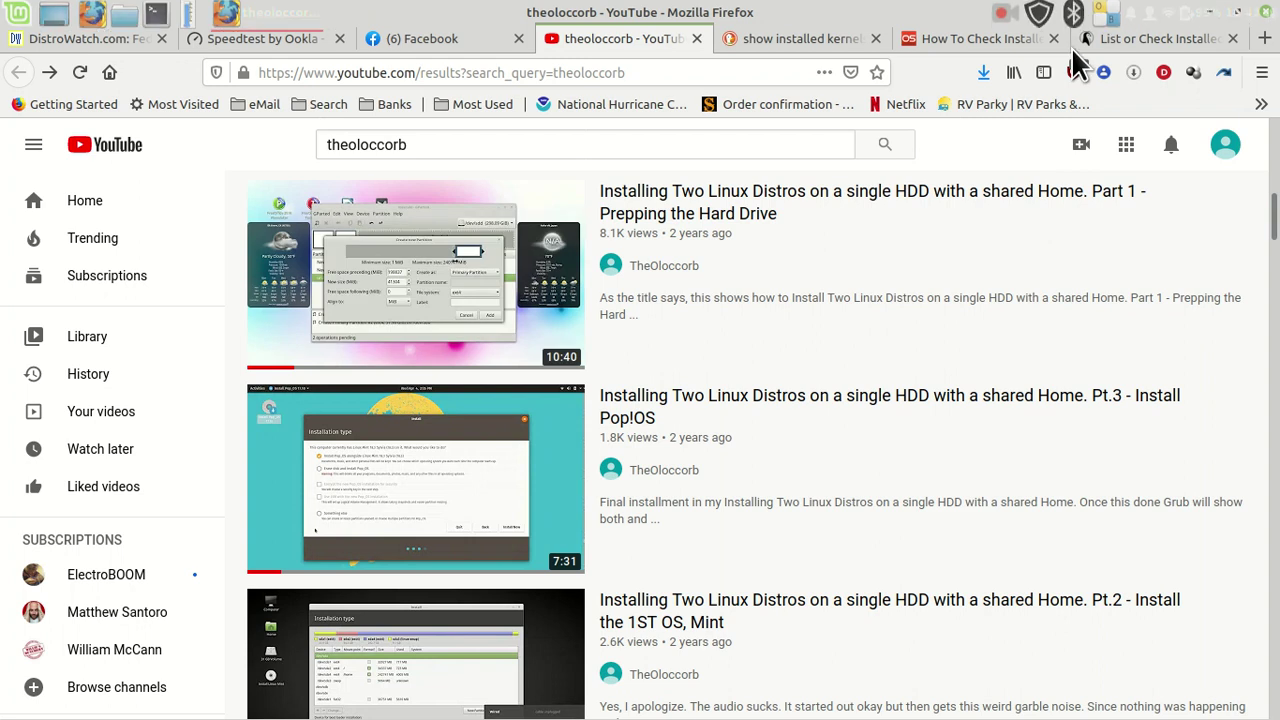
{"action": "left_click", "coordinate": [162, 20]}
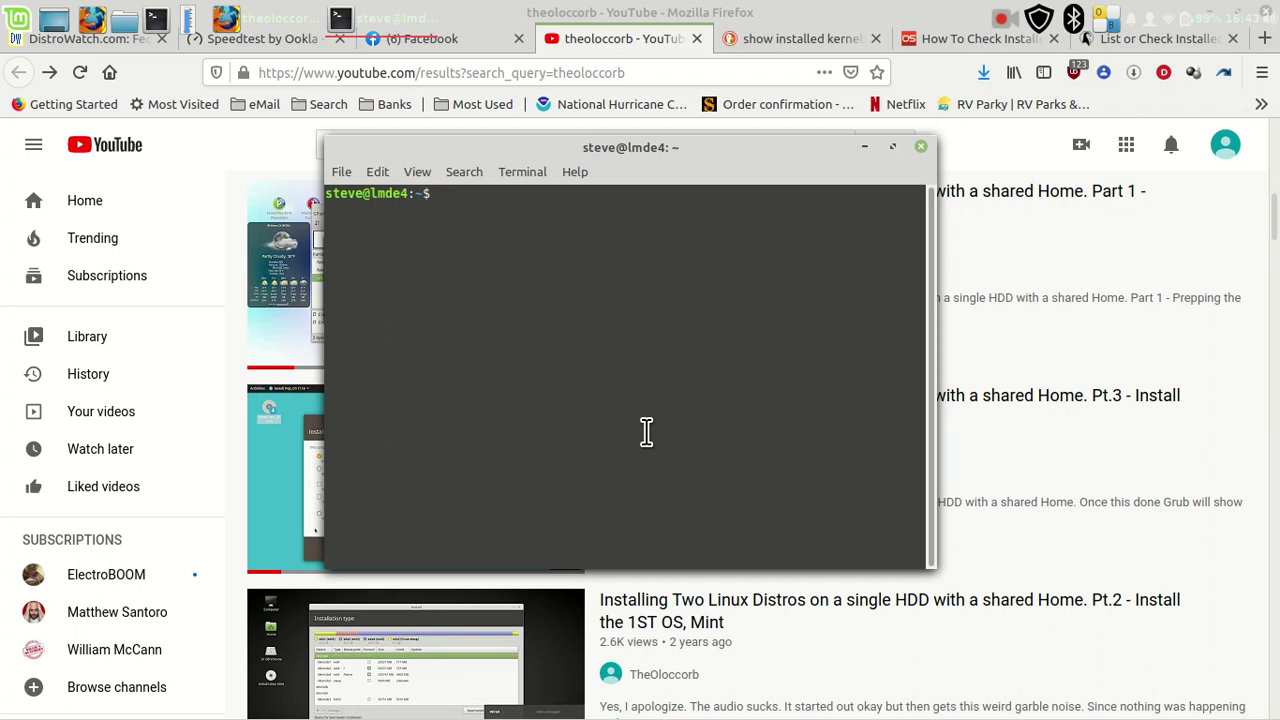
{"action": "type", "text": "ls /sys/firmware"}
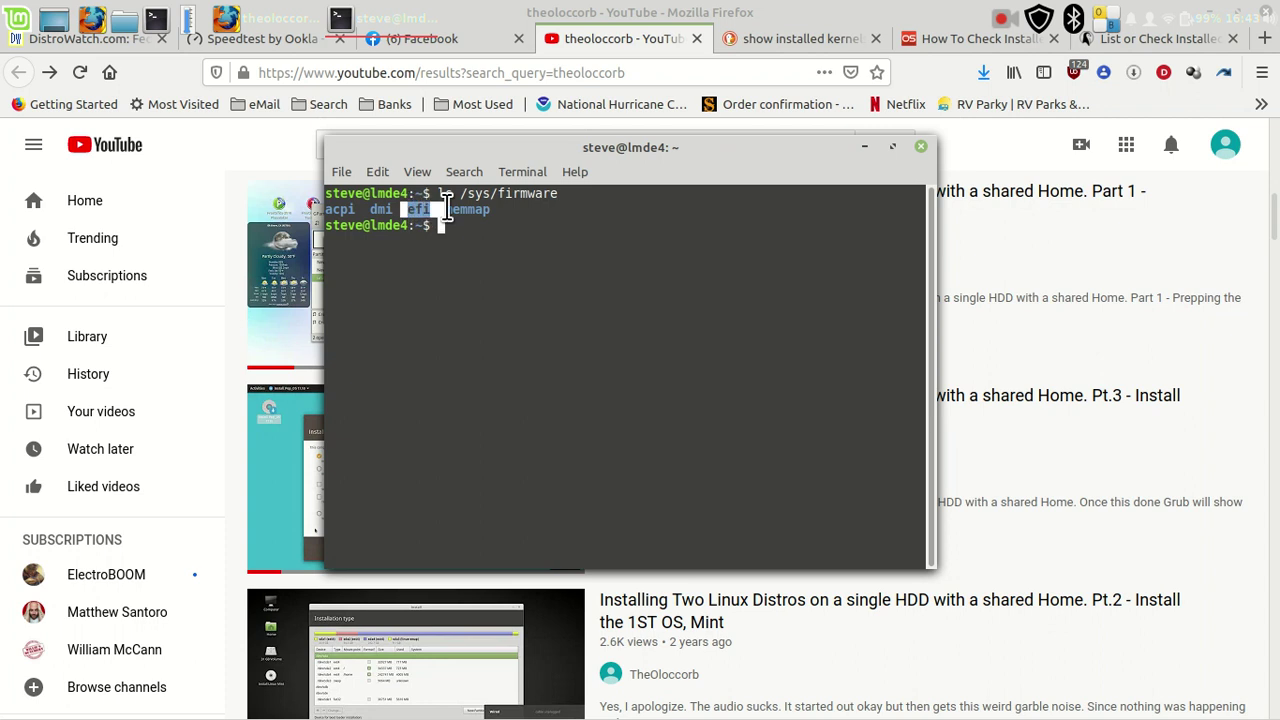
{"action": "left_click", "coordinate": [564, 346]}
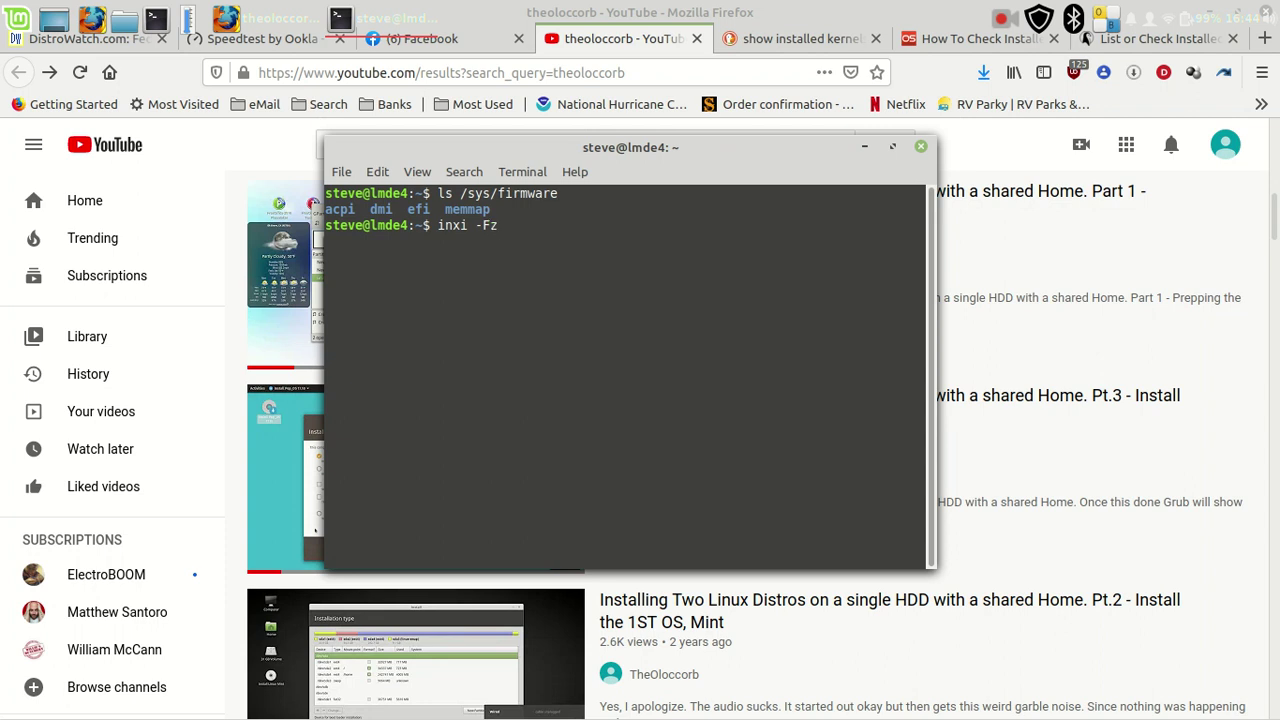
Run inxi -Fzx and highlight the word UEFI on the report's Mobo line
{"action": "type", "text": "x"}
{"action": "key", "text": "Return"}
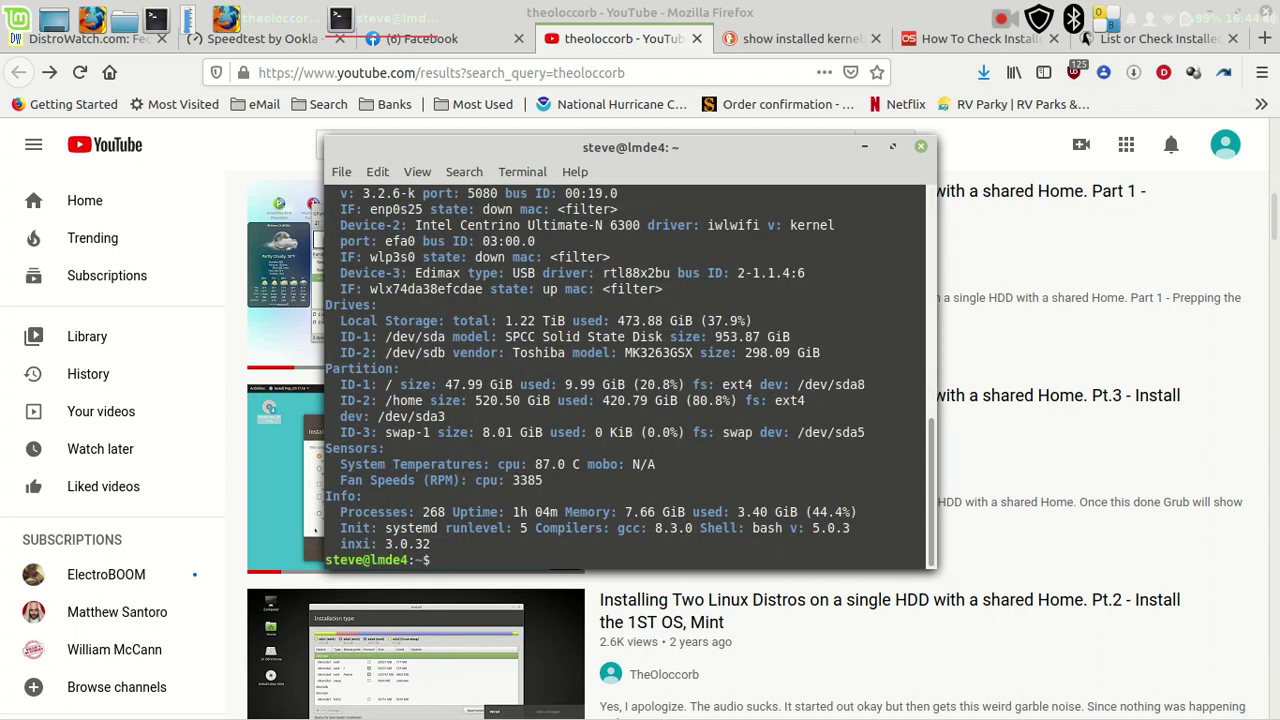
{"action": "scroll", "coordinate": [563, 308], "scroll_direction": "up", "scroll_amount": 3}
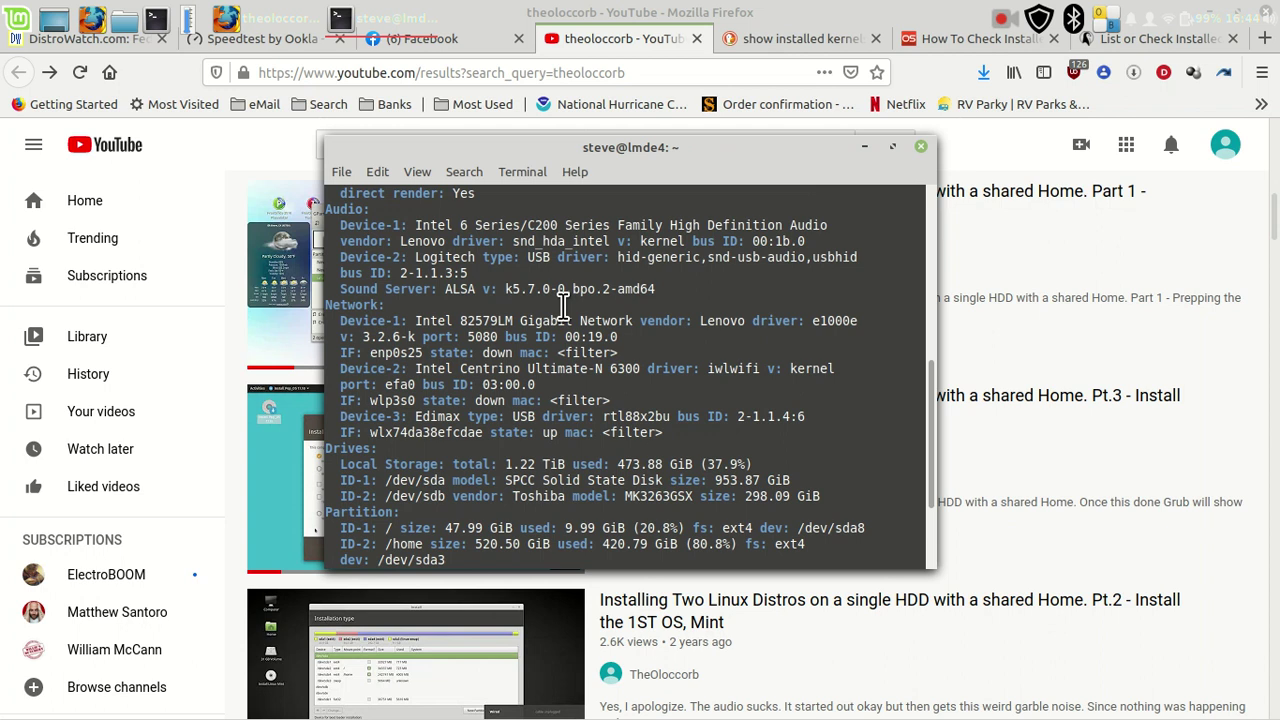
{"action": "scroll", "coordinate": [563, 308], "scroll_direction": "up", "scroll_amount": 3}
{"action": "scroll", "coordinate": [563, 308], "scroll_direction": "up", "scroll_amount": 3}
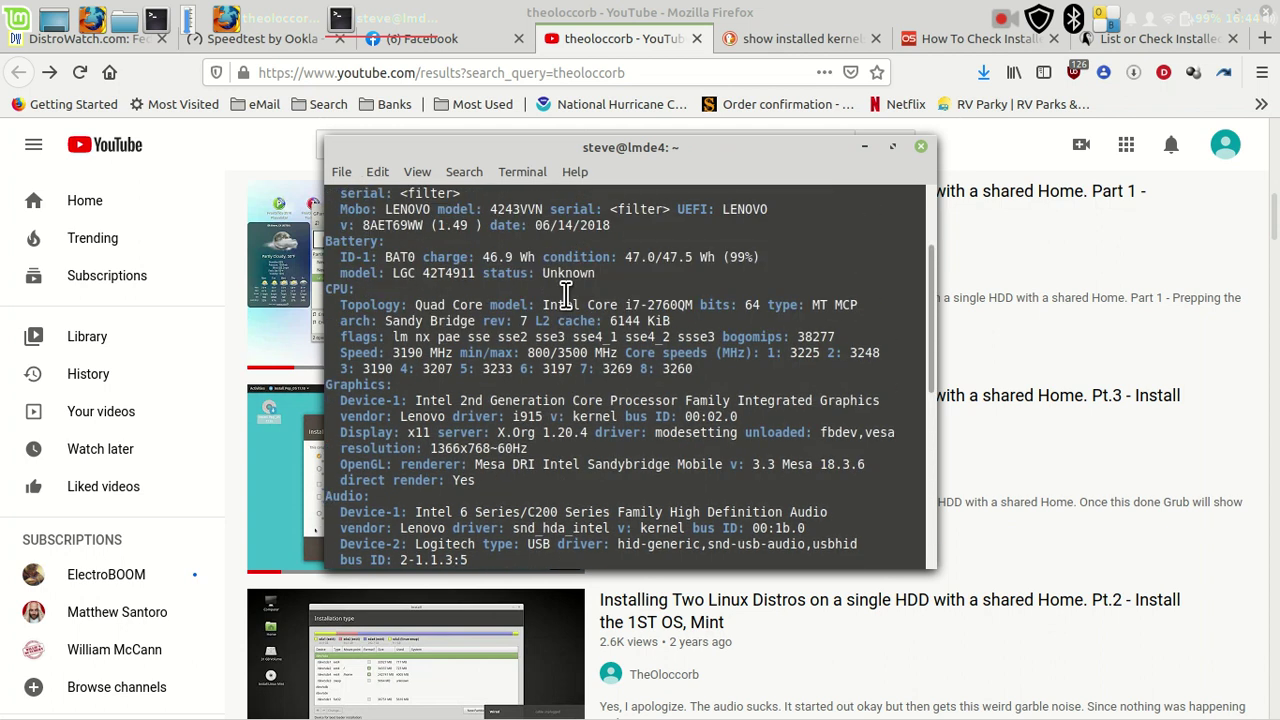
{"action": "scroll", "coordinate": [566, 295], "scroll_direction": "up", "scroll_amount": 2}
{"action": "scroll", "coordinate": [566, 295], "scroll_direction": "up", "scroll_amount": 1}
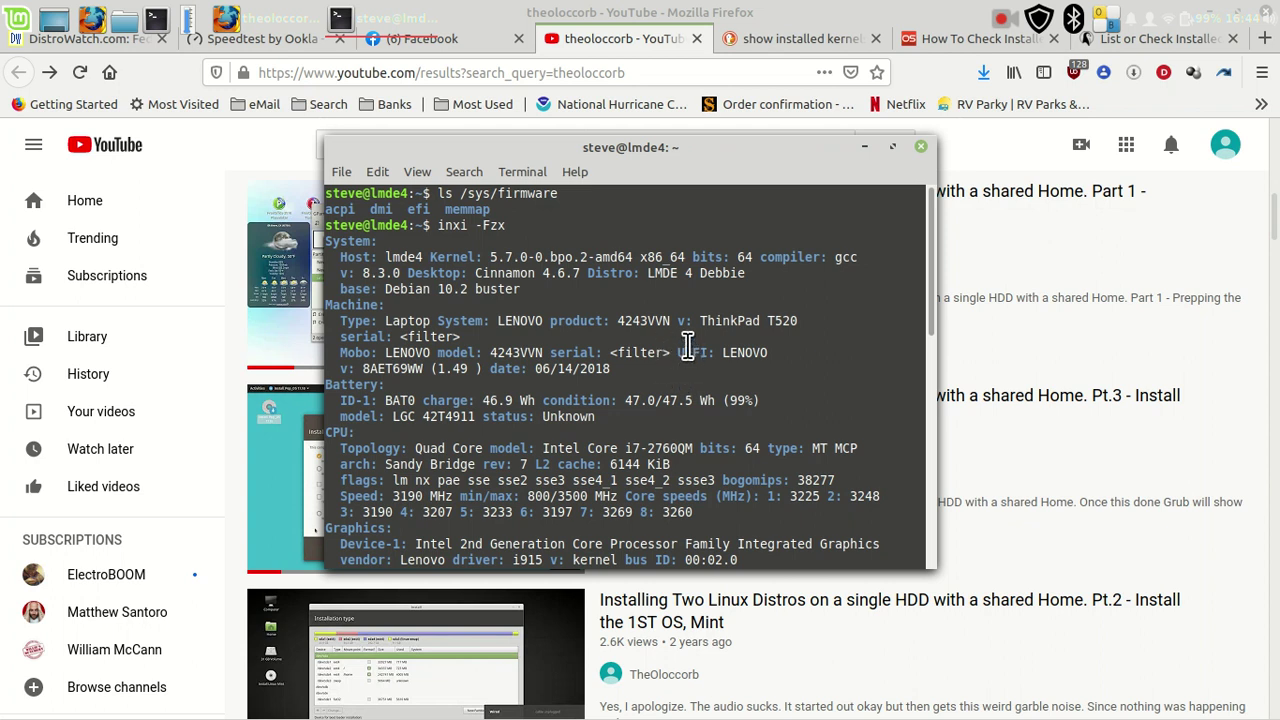
{"action": "left_click_drag", "start_coordinate": [677, 352], "coordinate": [717, 355]}
Close the terminal and scroll the YouTube results up to the 'How to remove old Linux kernels from Linux Mint' video
{"action": "left_click", "coordinate": [921, 149]}
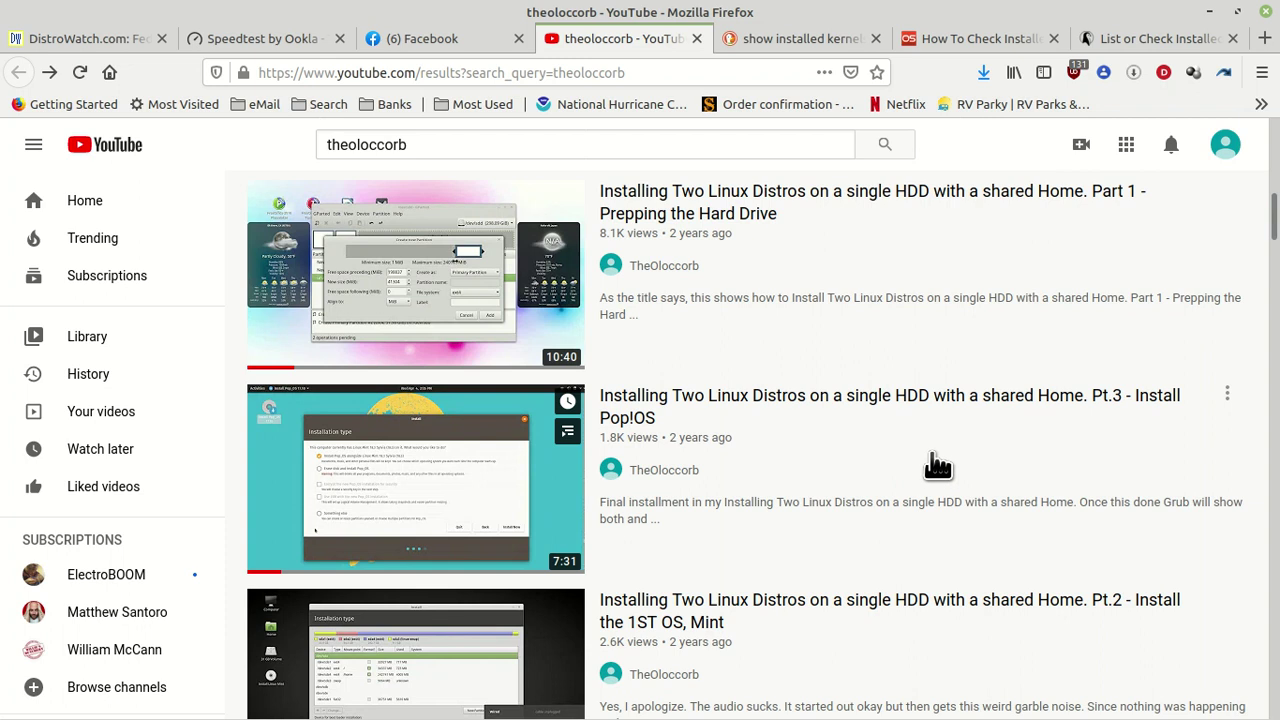
{"action": "scroll", "coordinate": [938, 465], "scroll_direction": "down", "scroll_amount": 1}
{"action": "scroll", "coordinate": [937, 465], "scroll_direction": "up", "scroll_amount": 1}
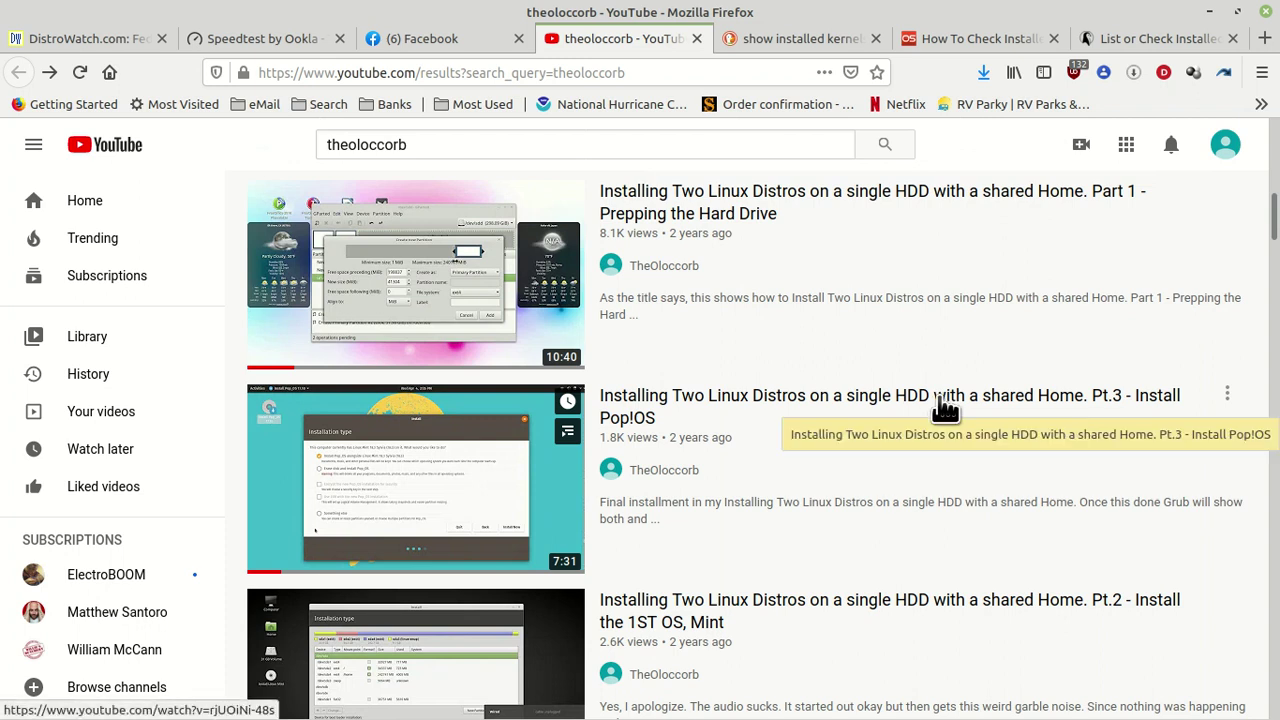
{"action": "mouse_move", "coordinate": [966, 343]}
{"action": "scroll", "coordinate": [1006, 200], "scroll_direction": "up", "scroll_amount": 3}
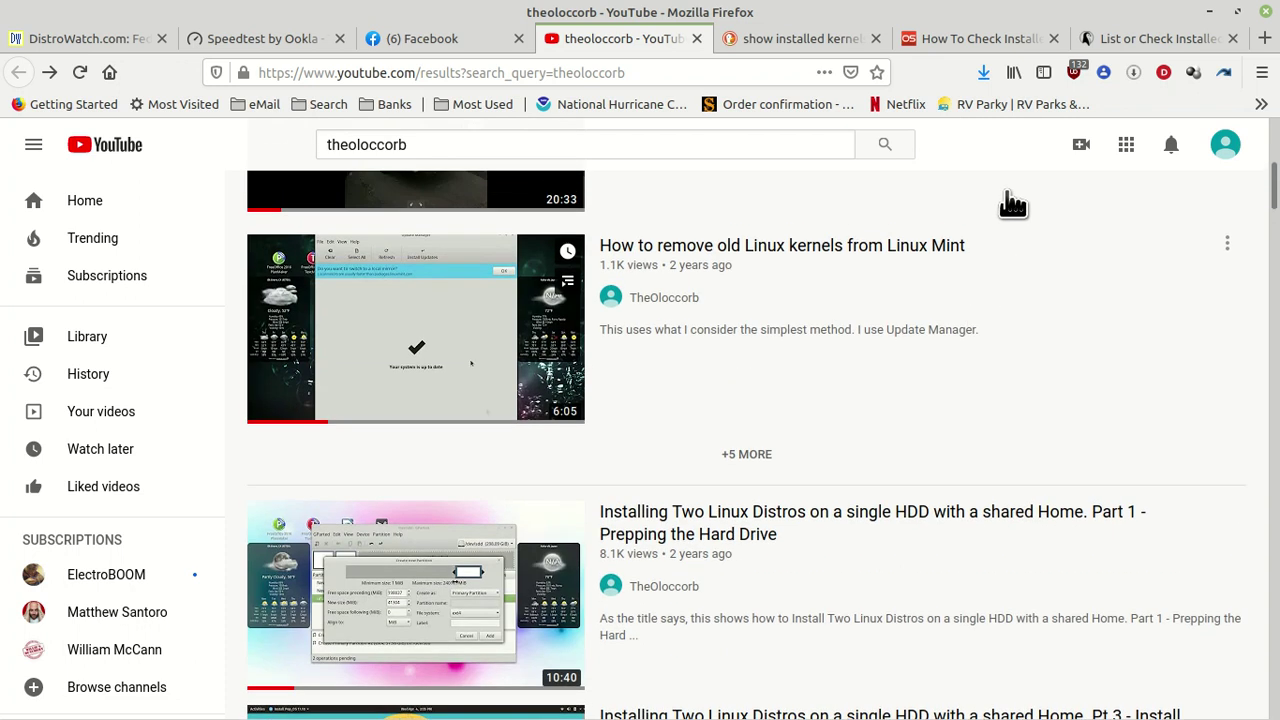